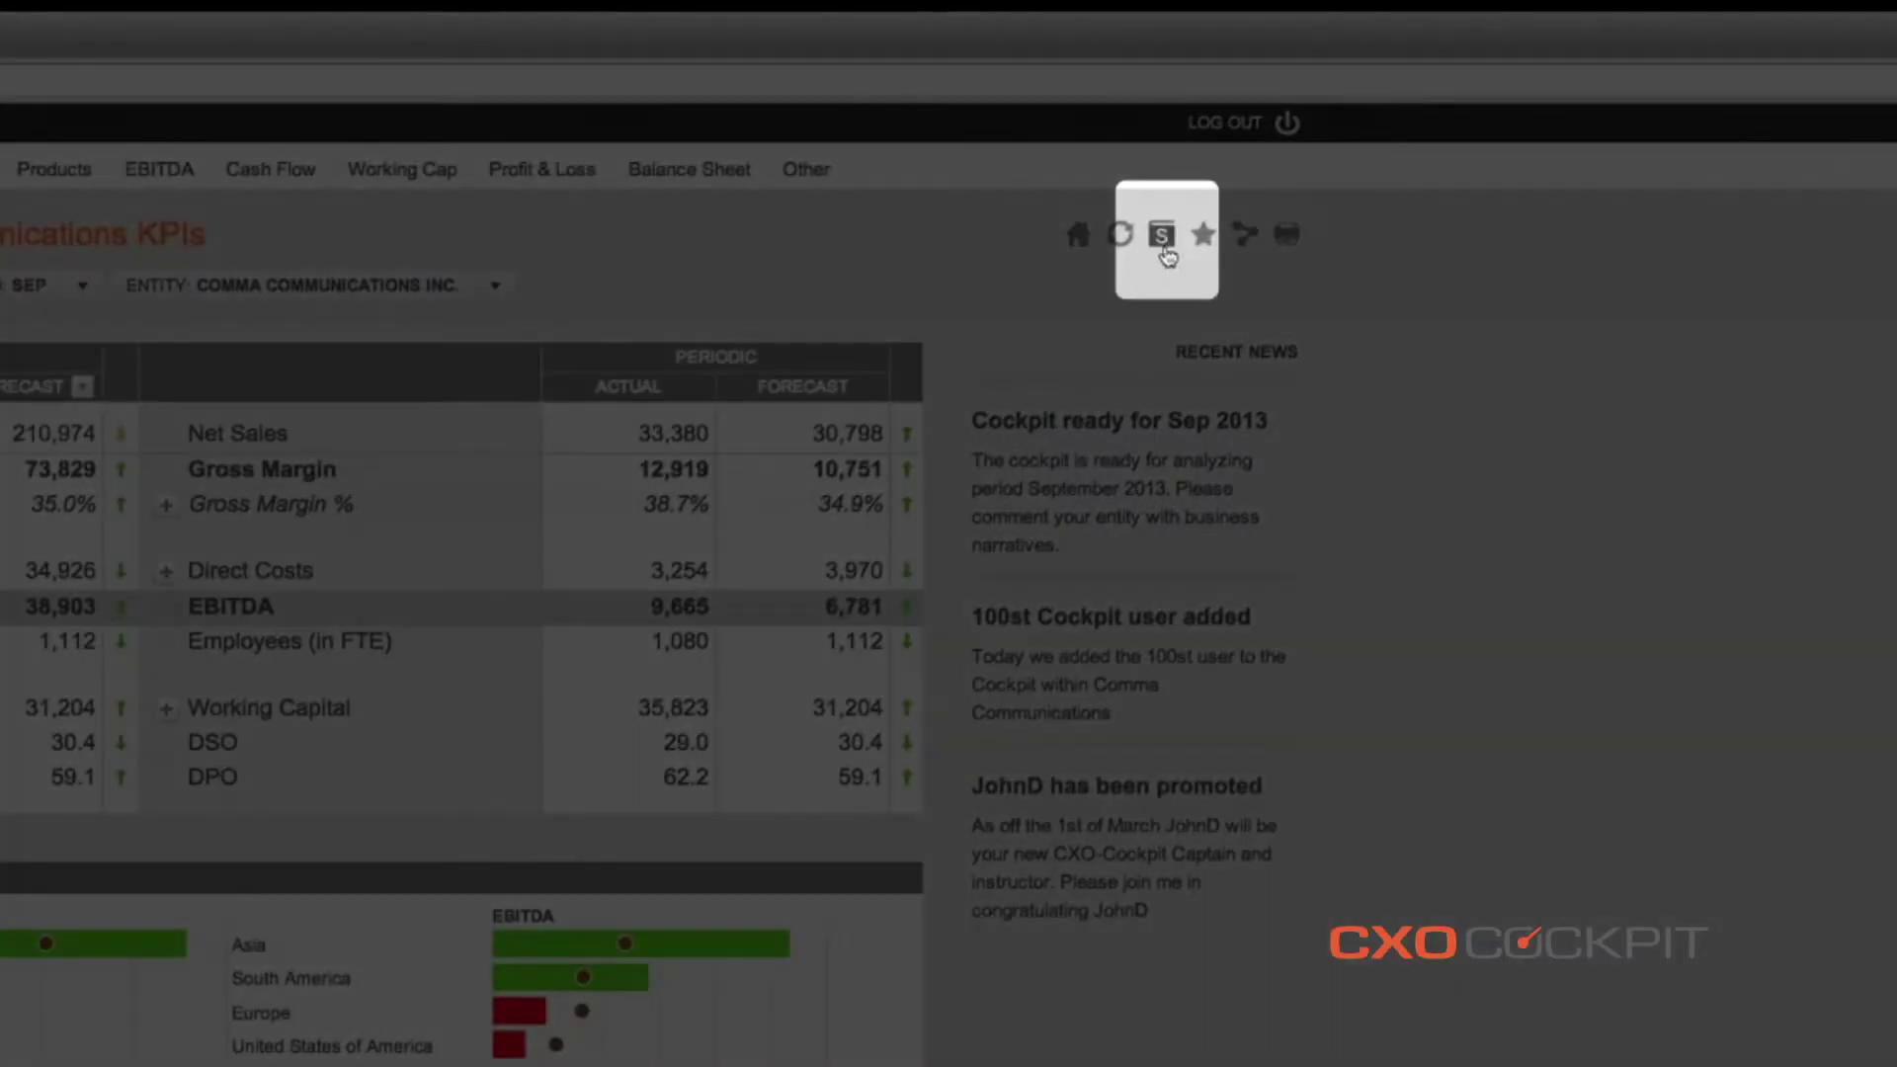
- Bookmark the KPIs report into Demonstration StoryBoard, inserted before 1 EBITDA - Waterfall
click(1164, 247)
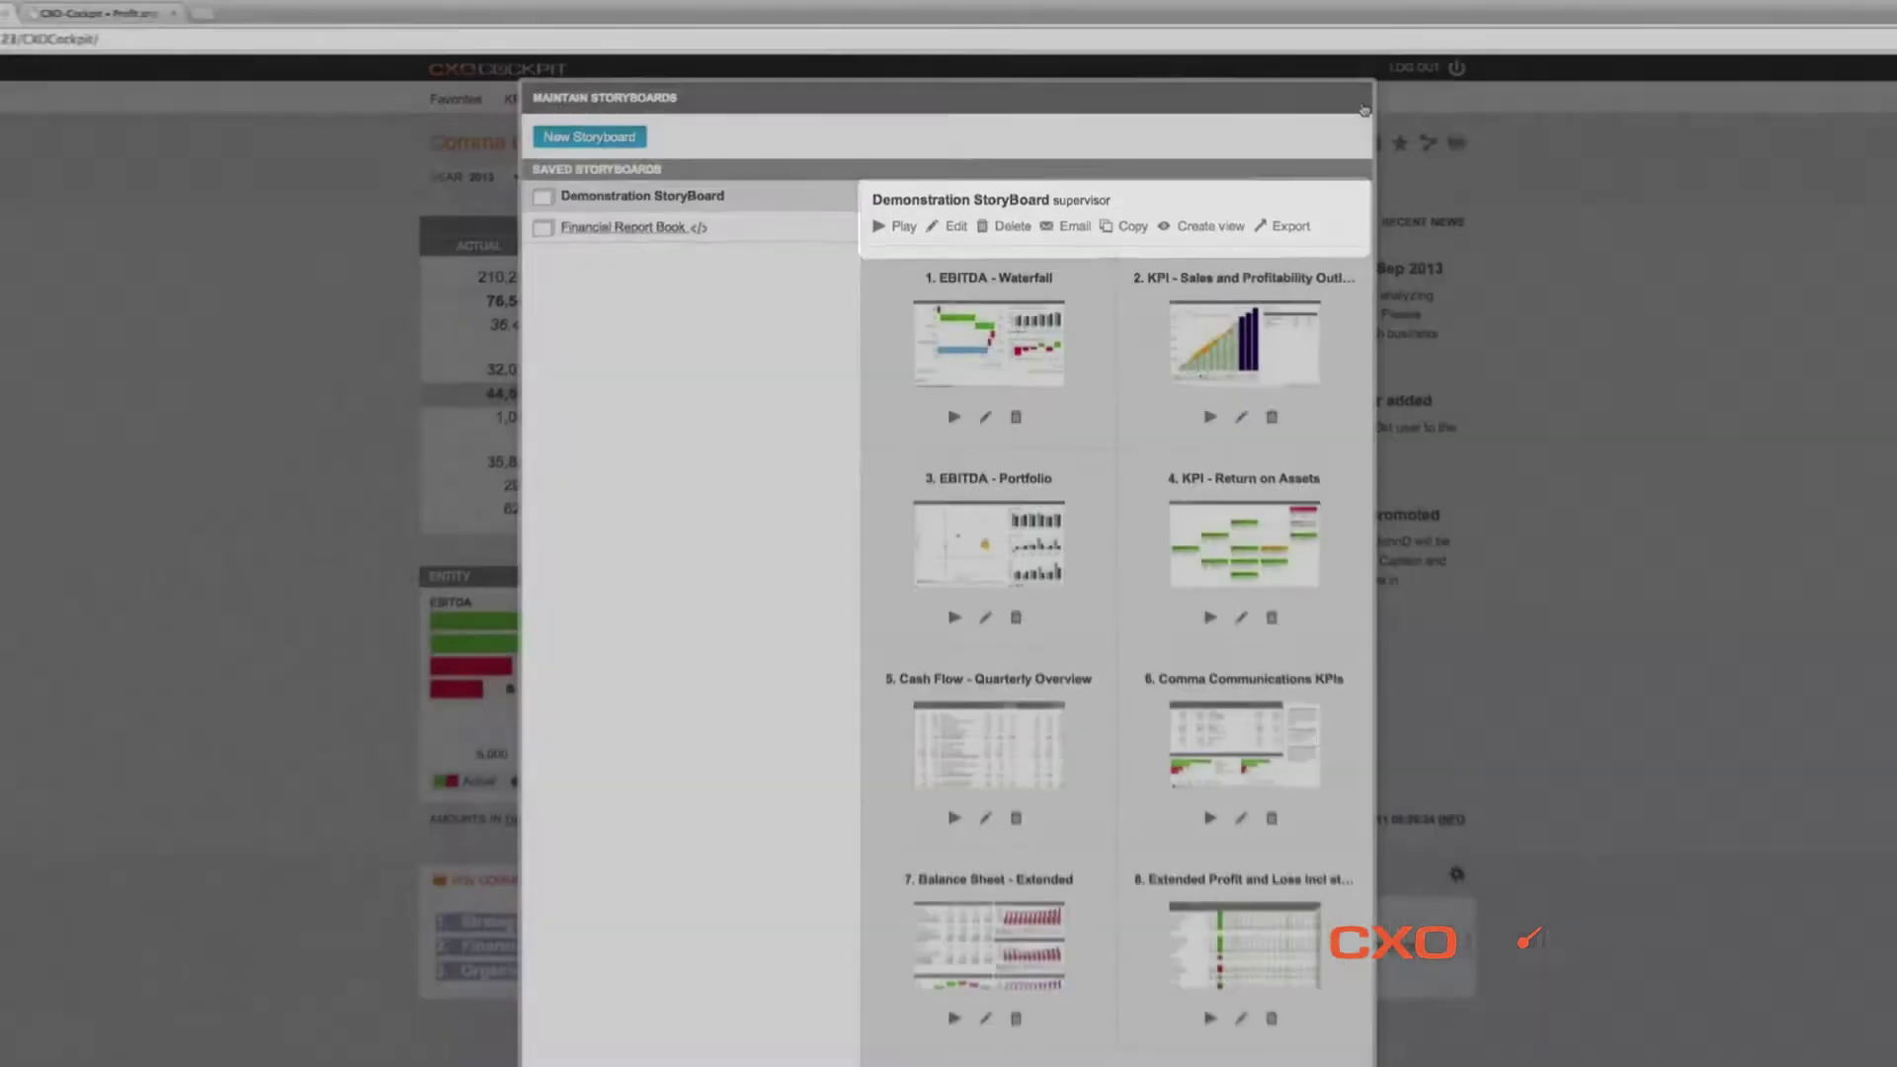
click(1364, 110)
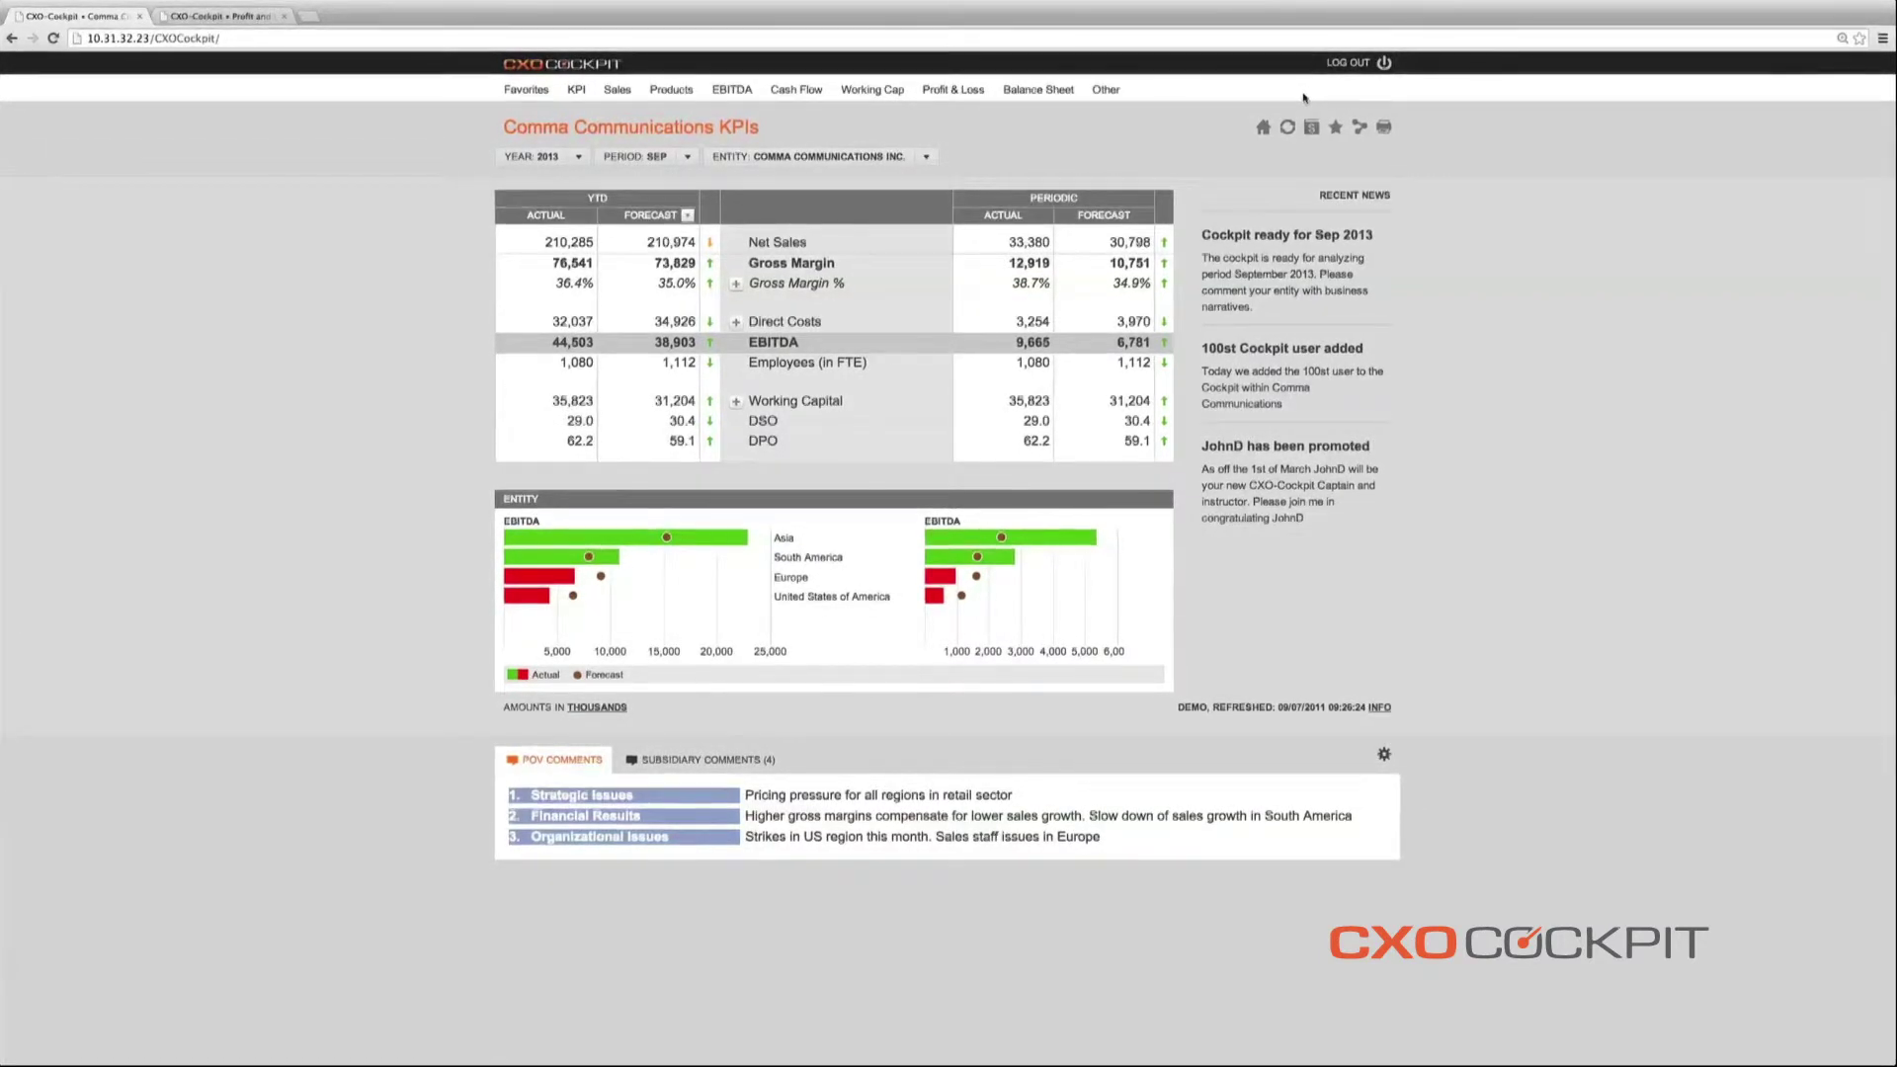
click(1335, 127)
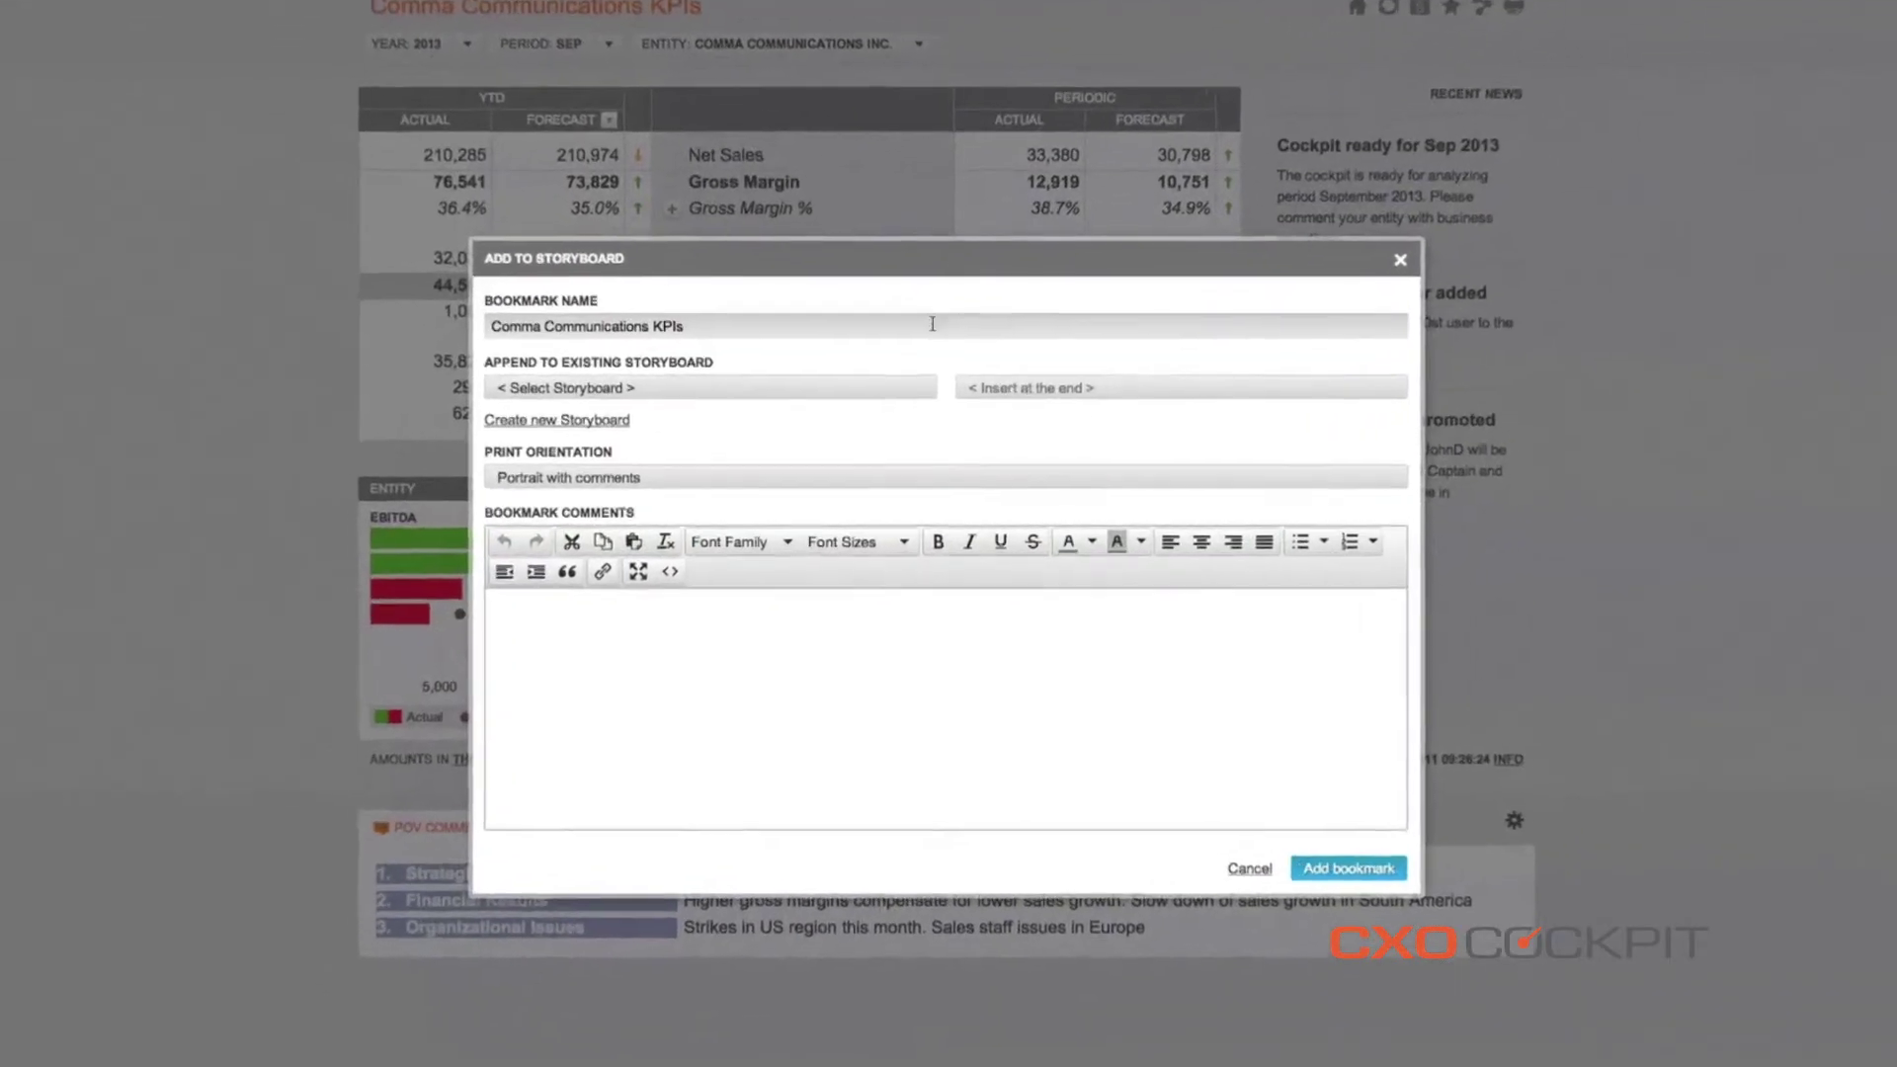
click(898, 389)
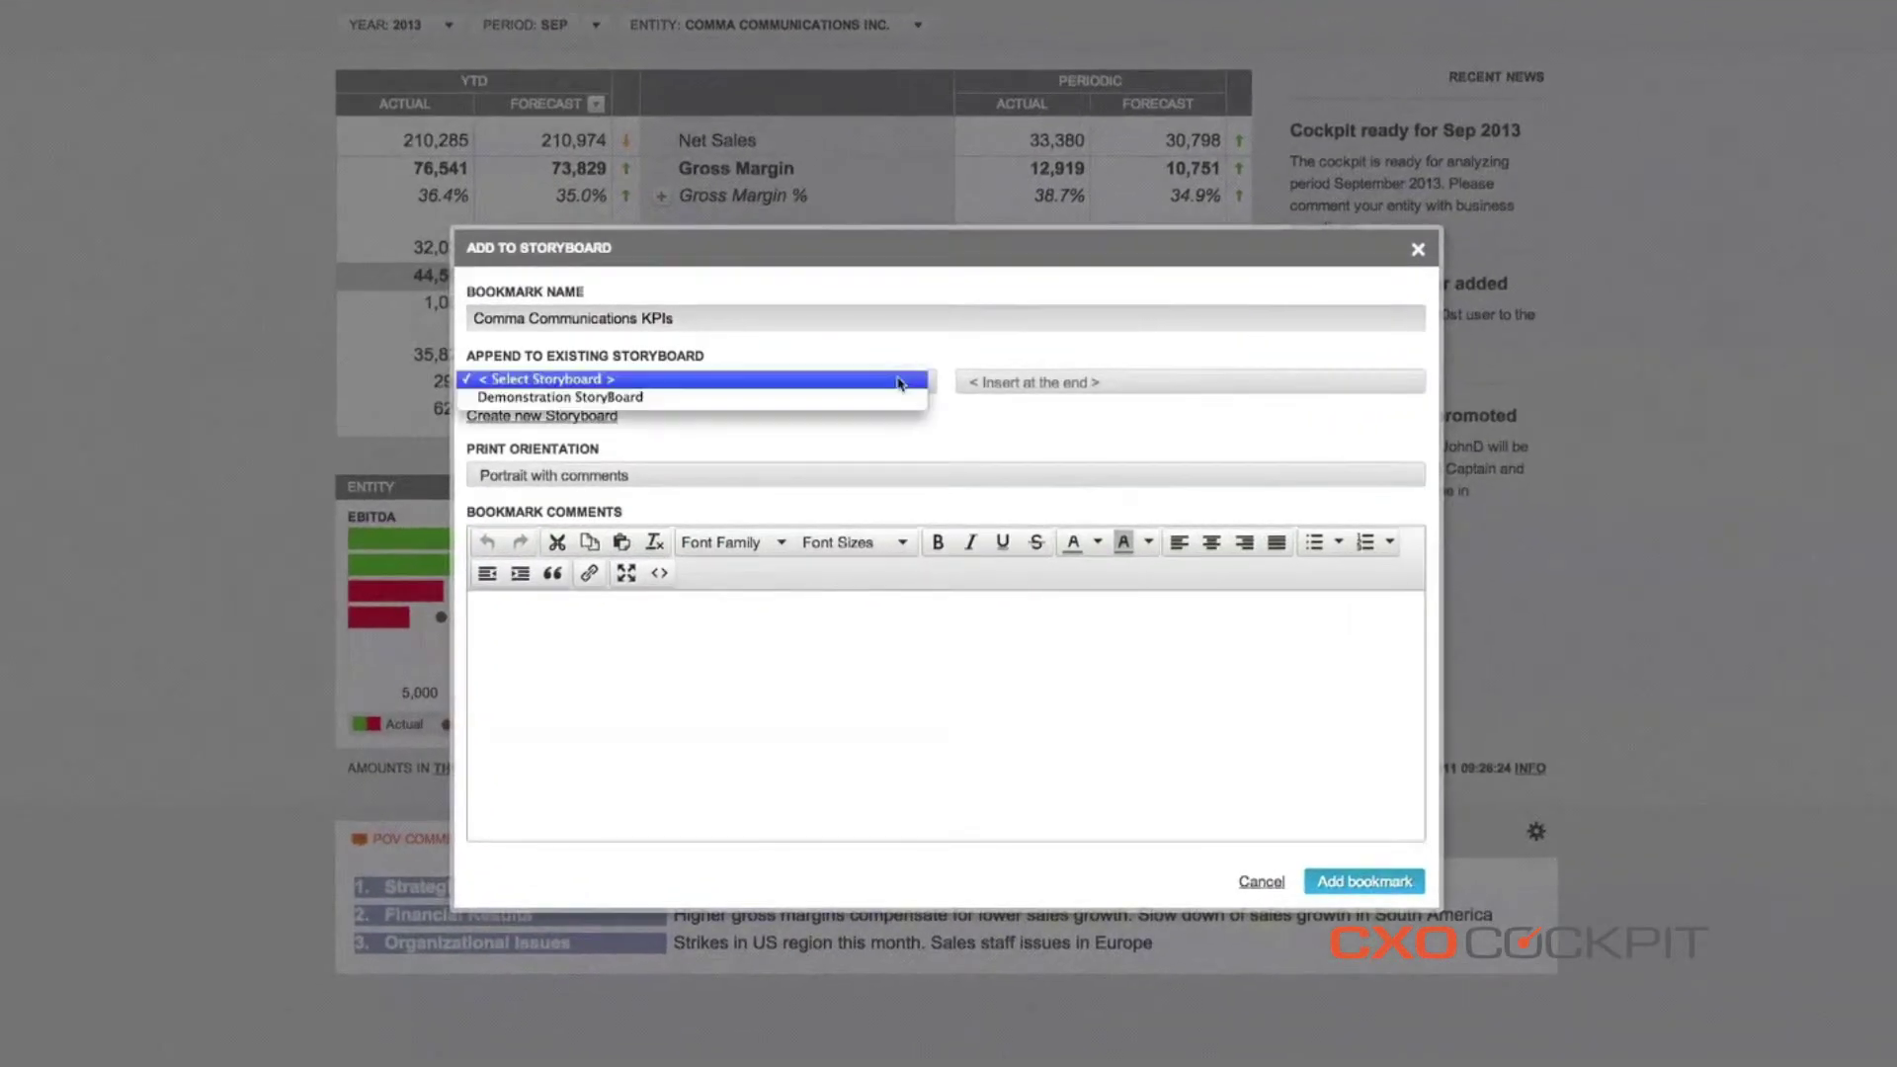
click(645, 400)
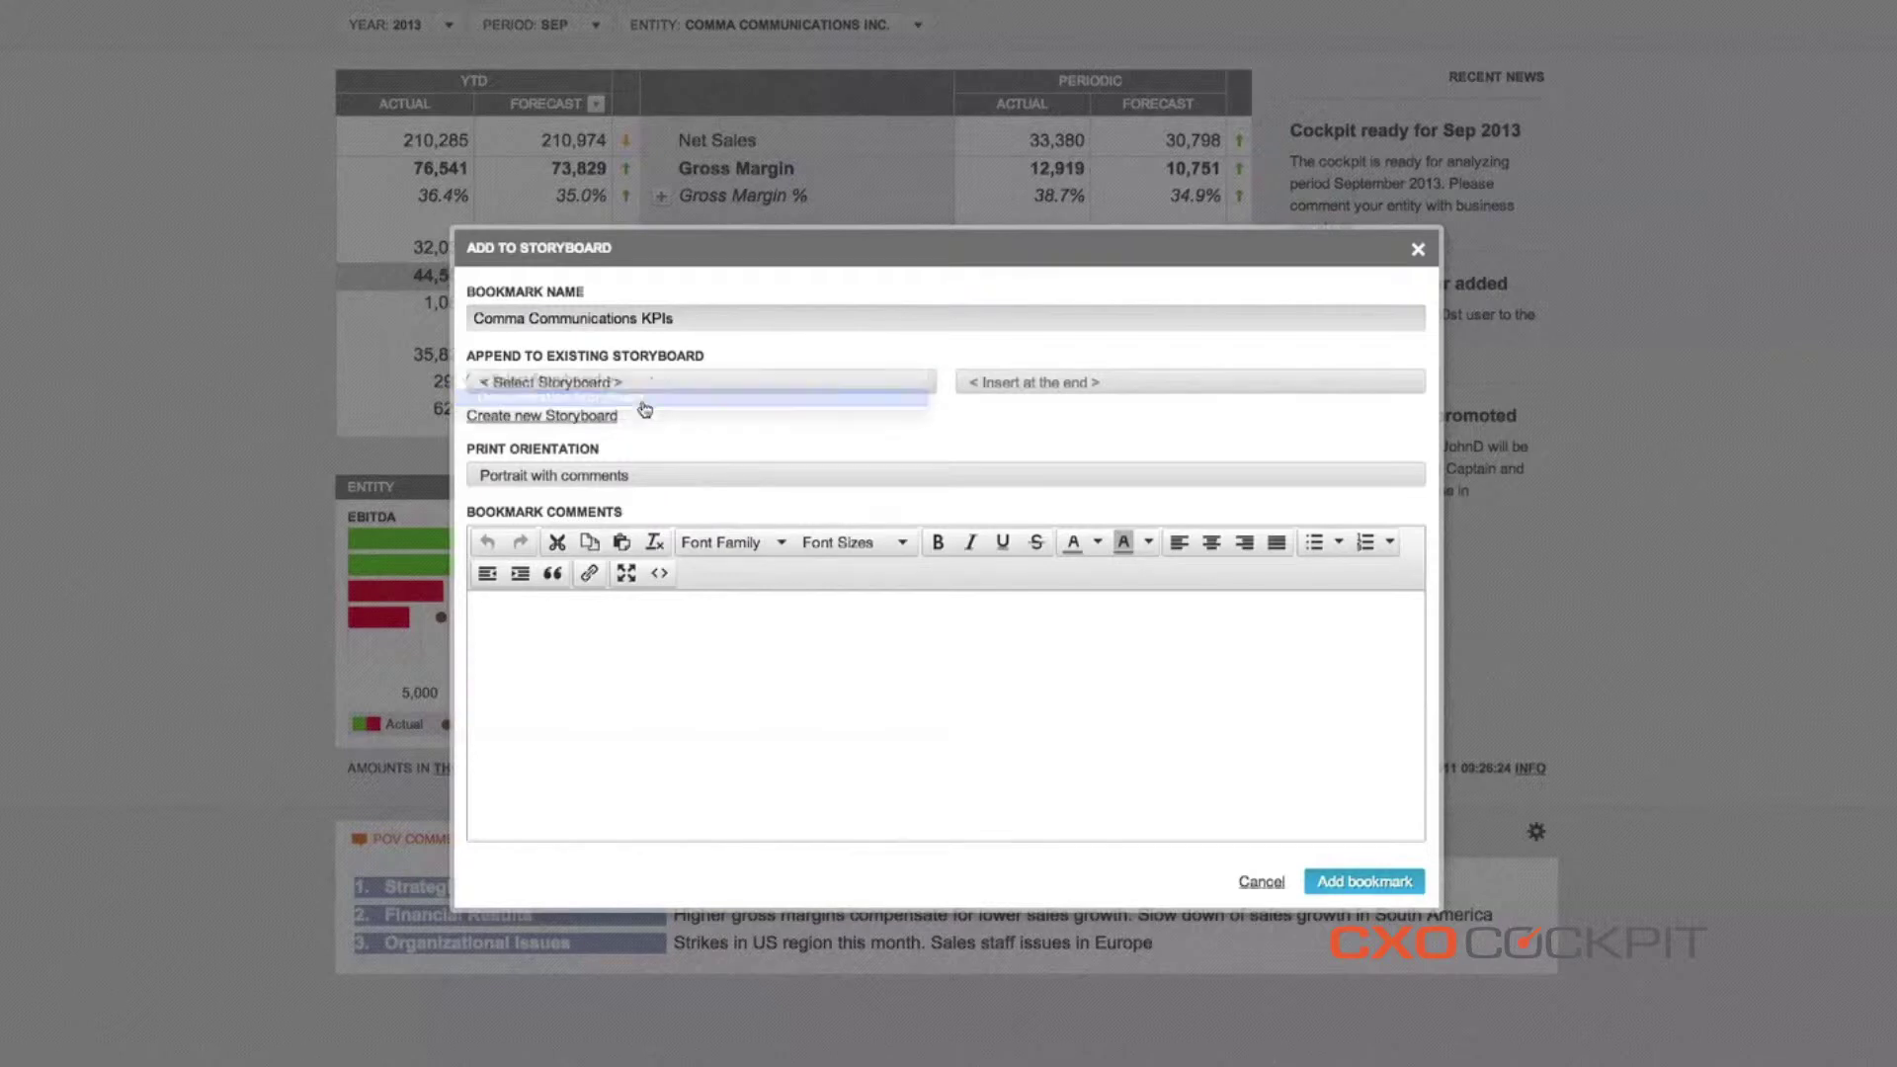
click(1032, 383)
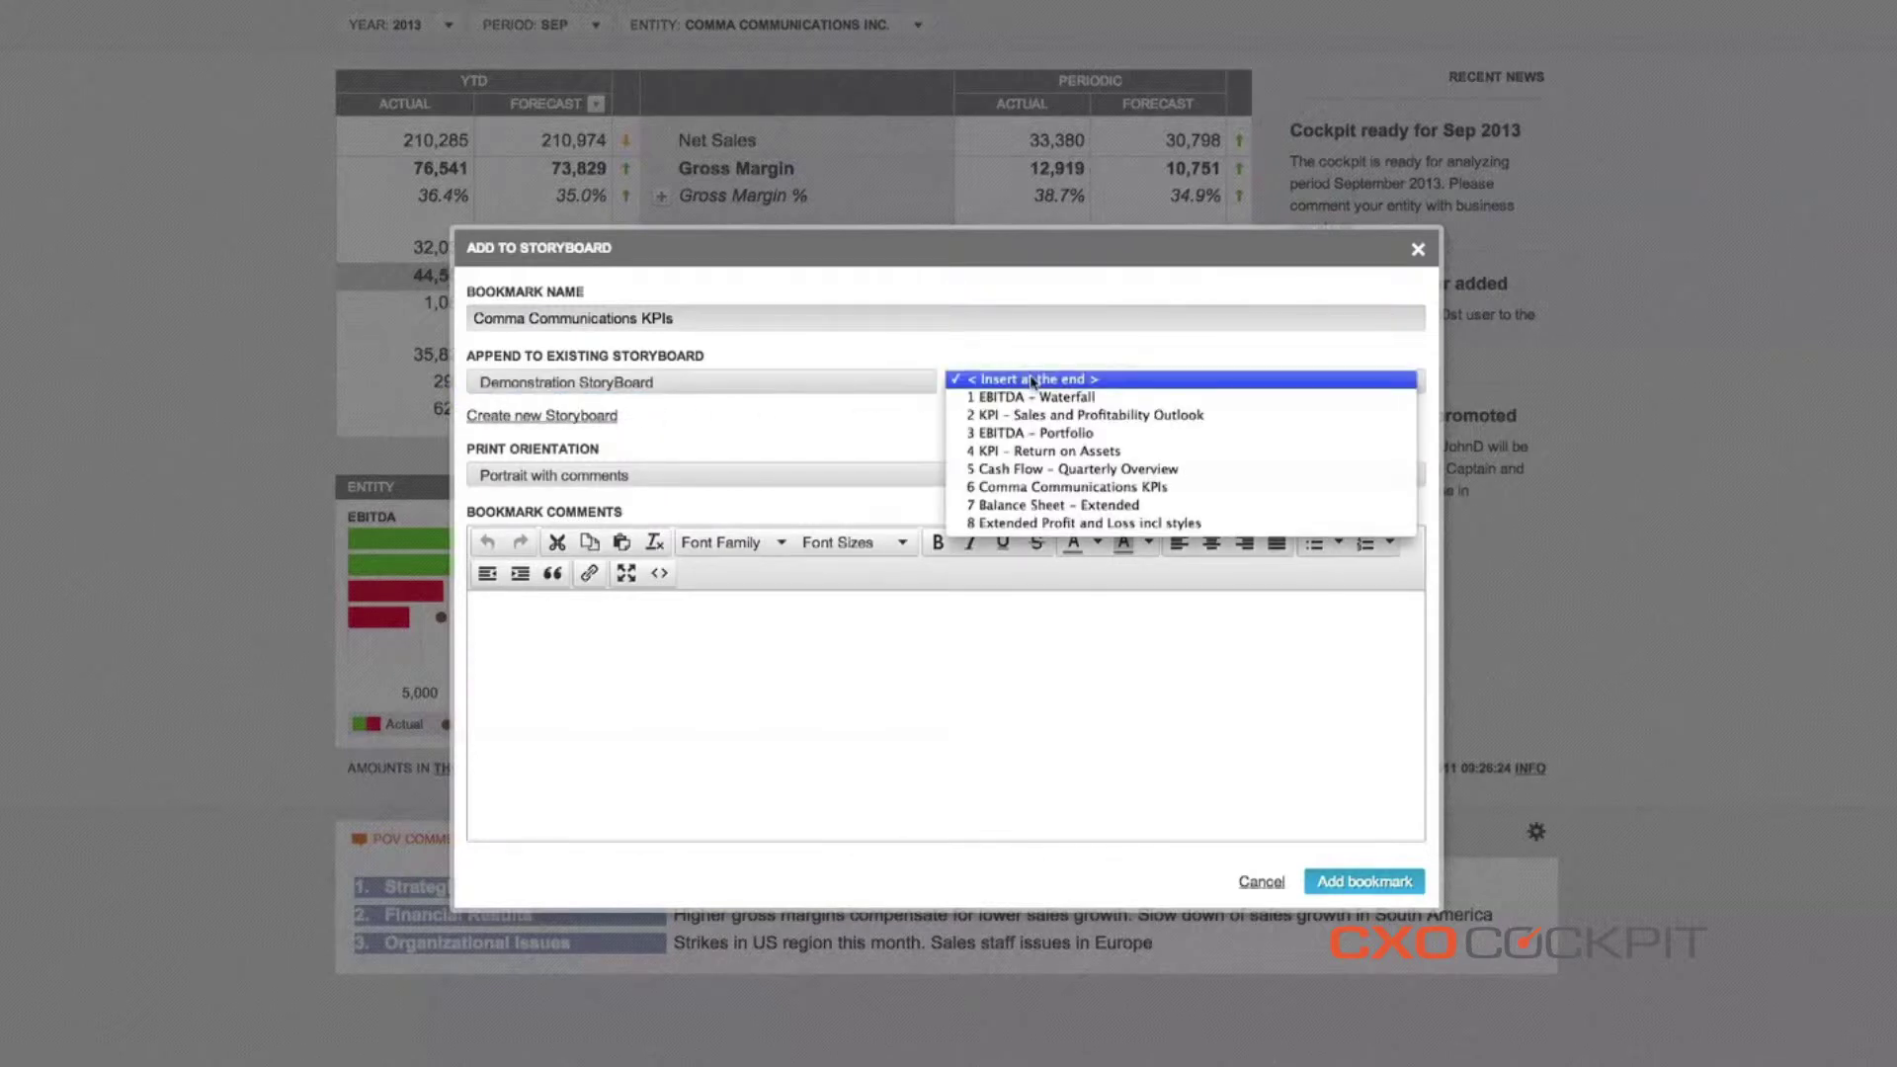
click(1094, 398)
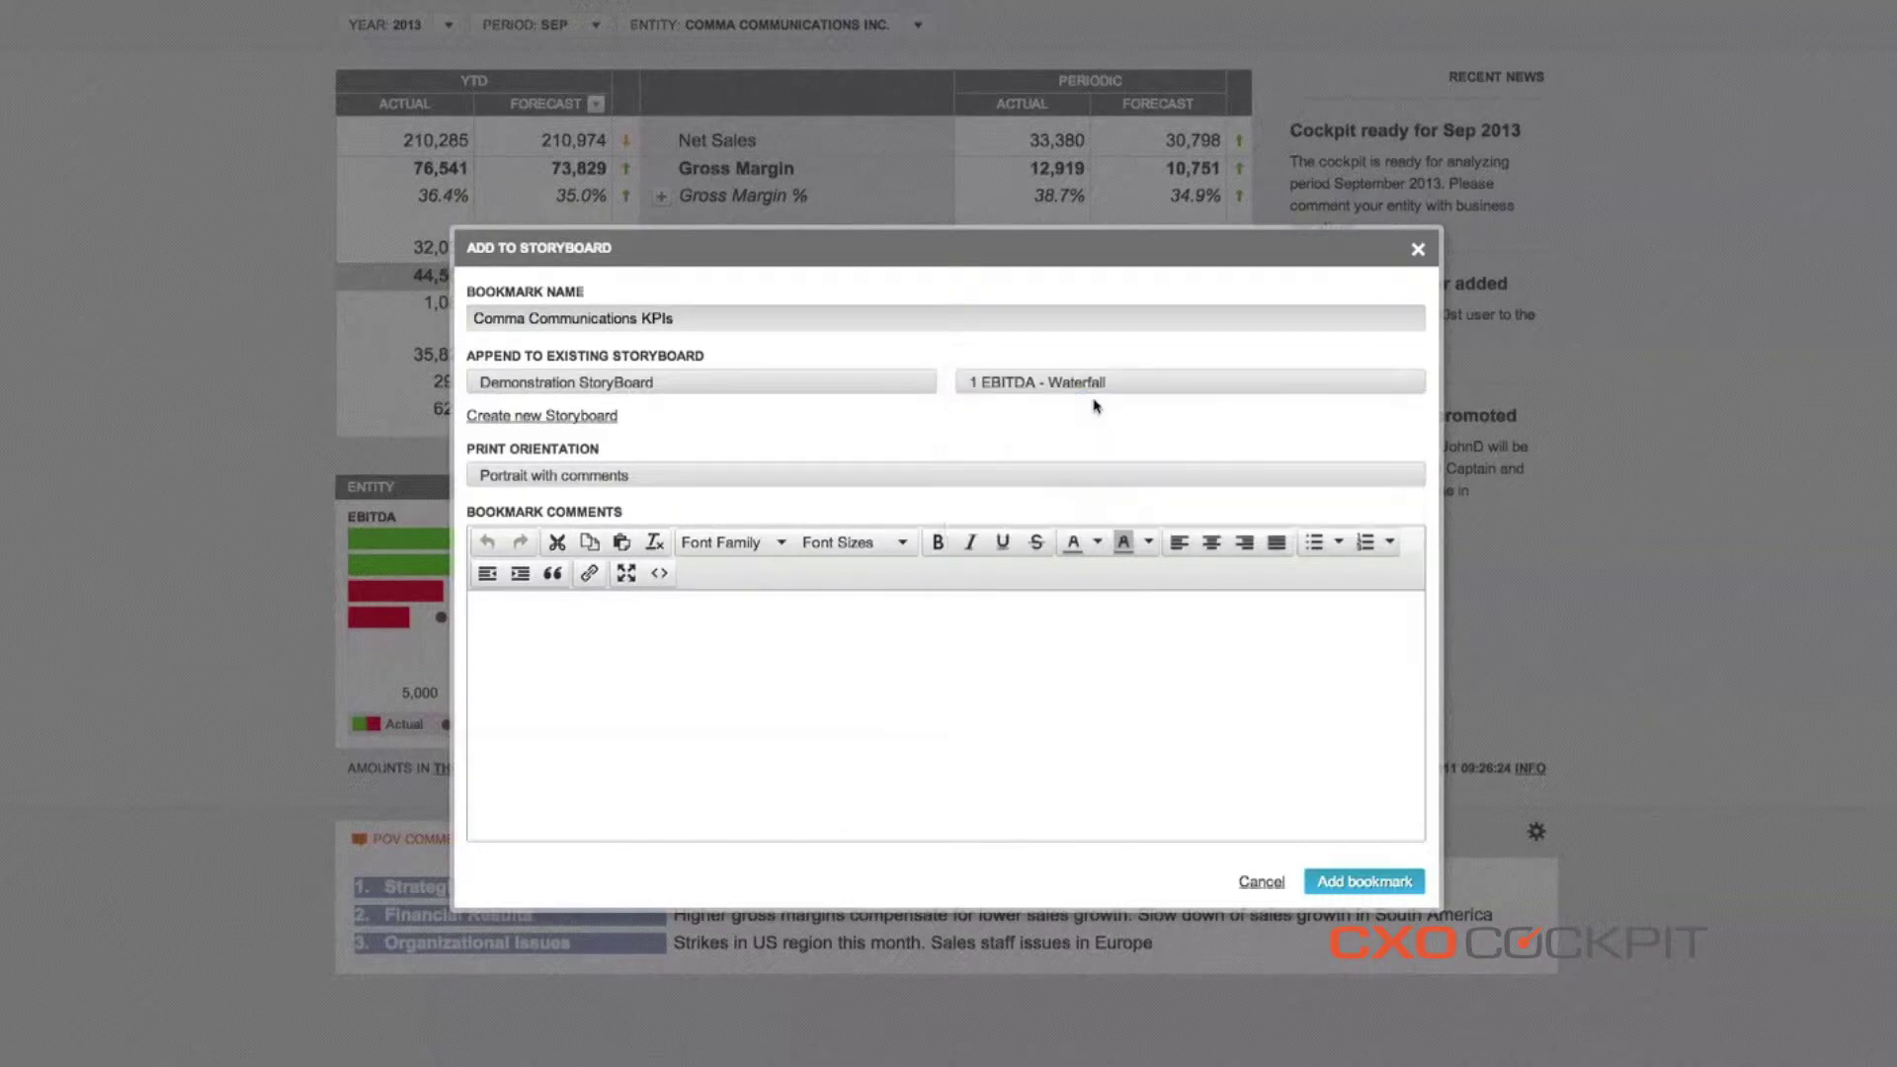
- Keep Portrait with comments, add the comment 'COMMENTS', and save the bookmark
click(623, 476)
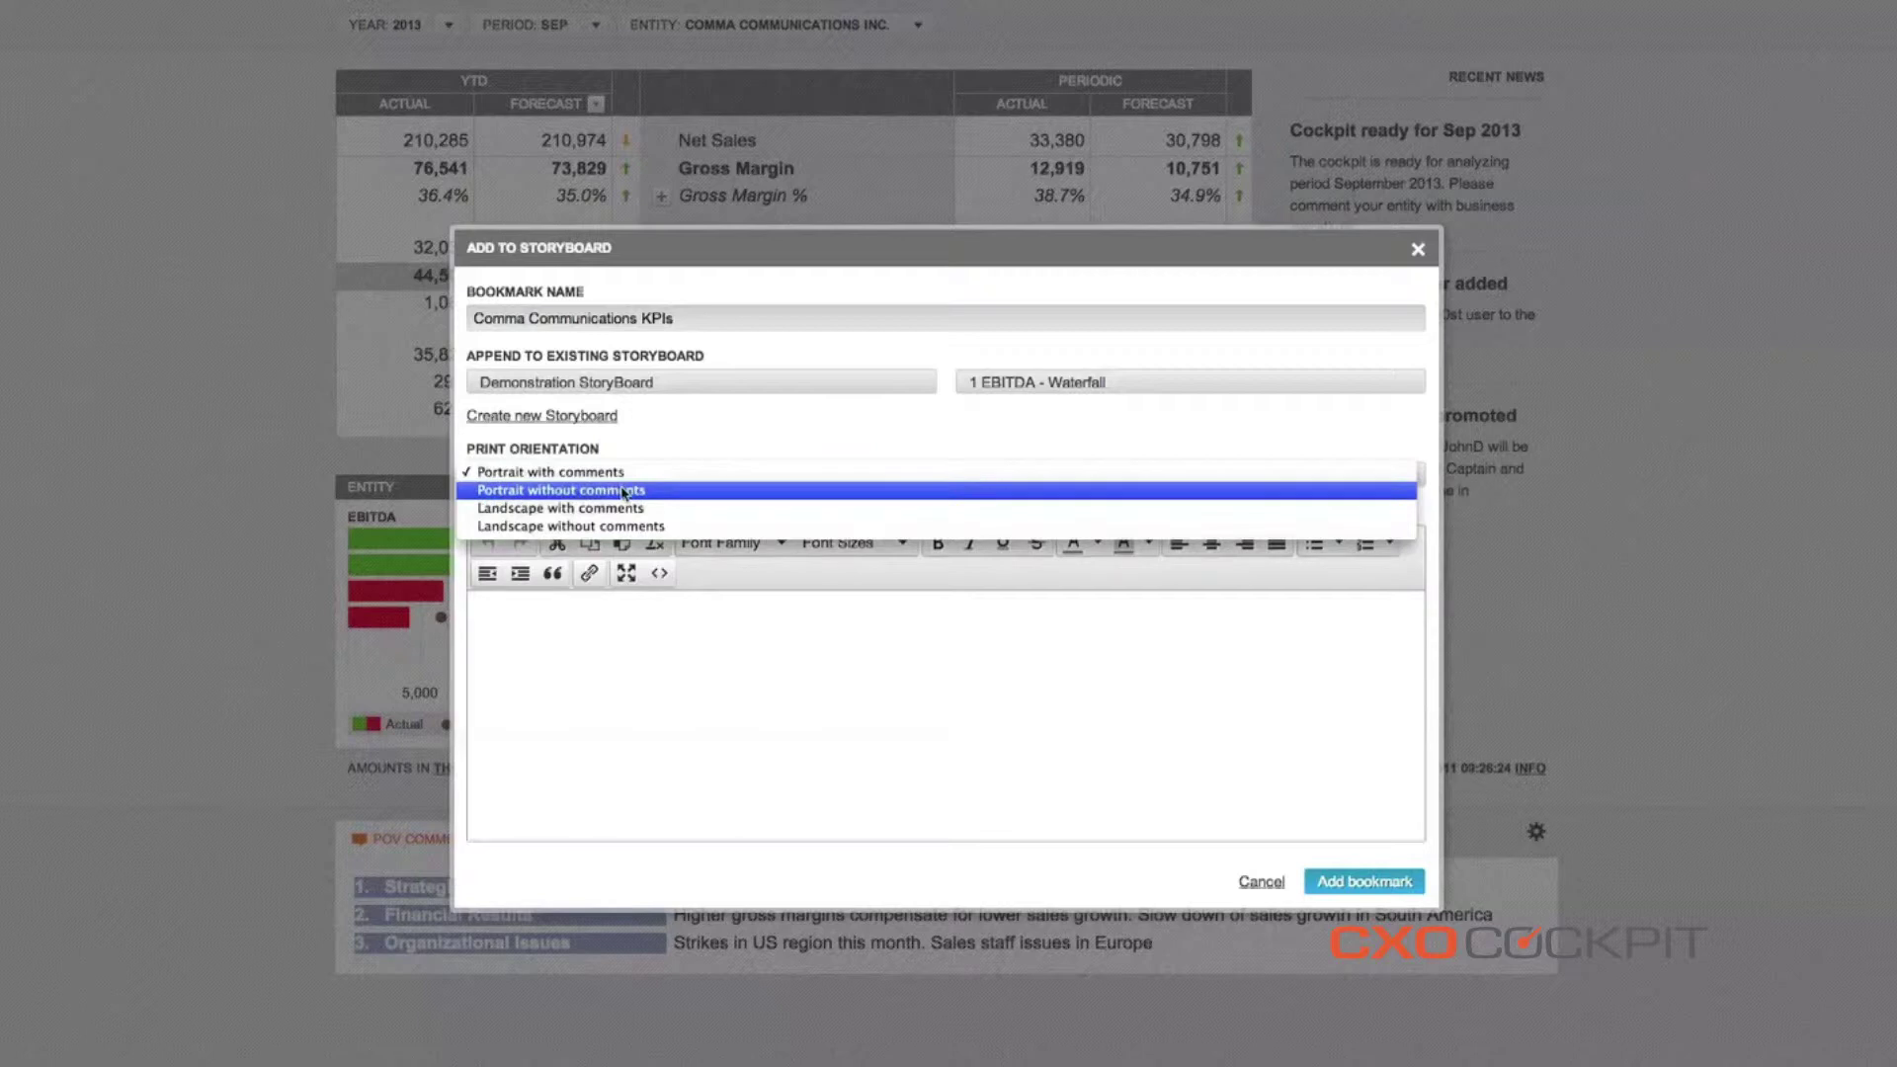
click(624, 474)
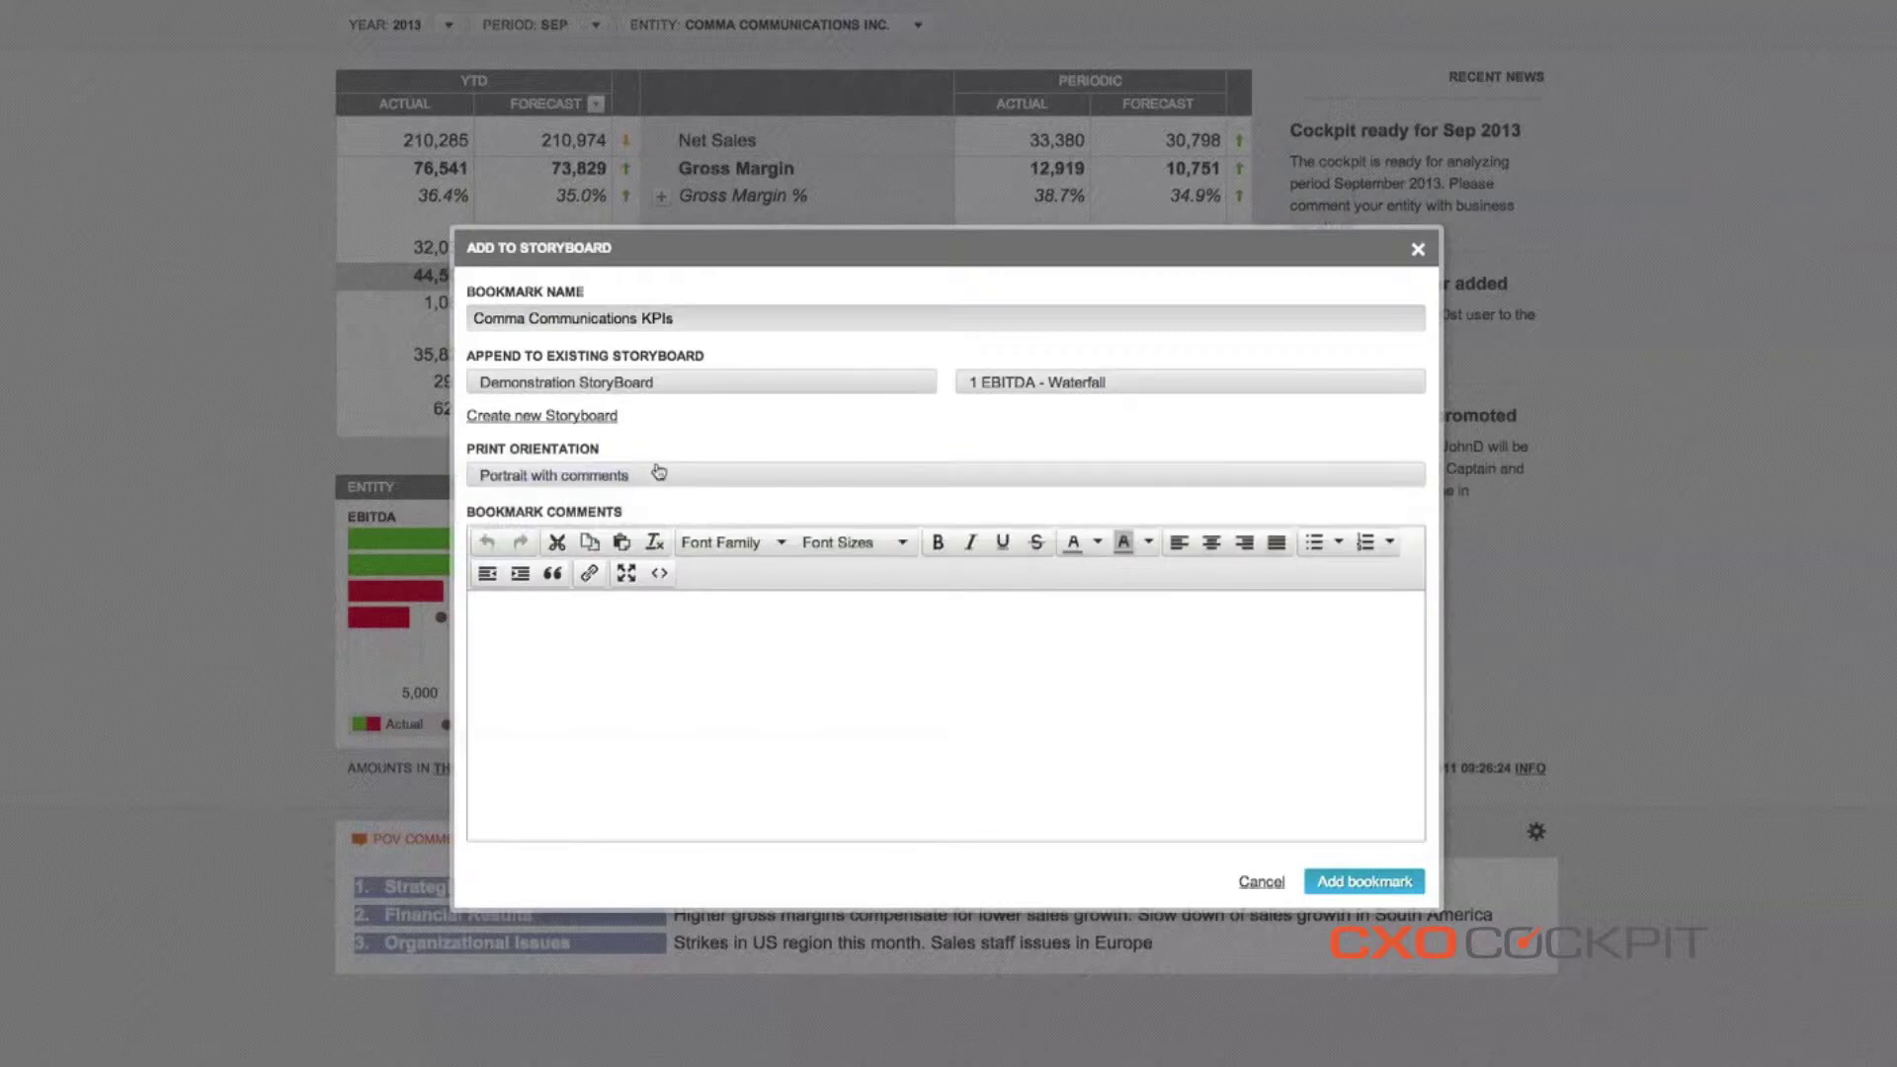
click(632, 614)
text(COMMENTS)
click(1344, 889)
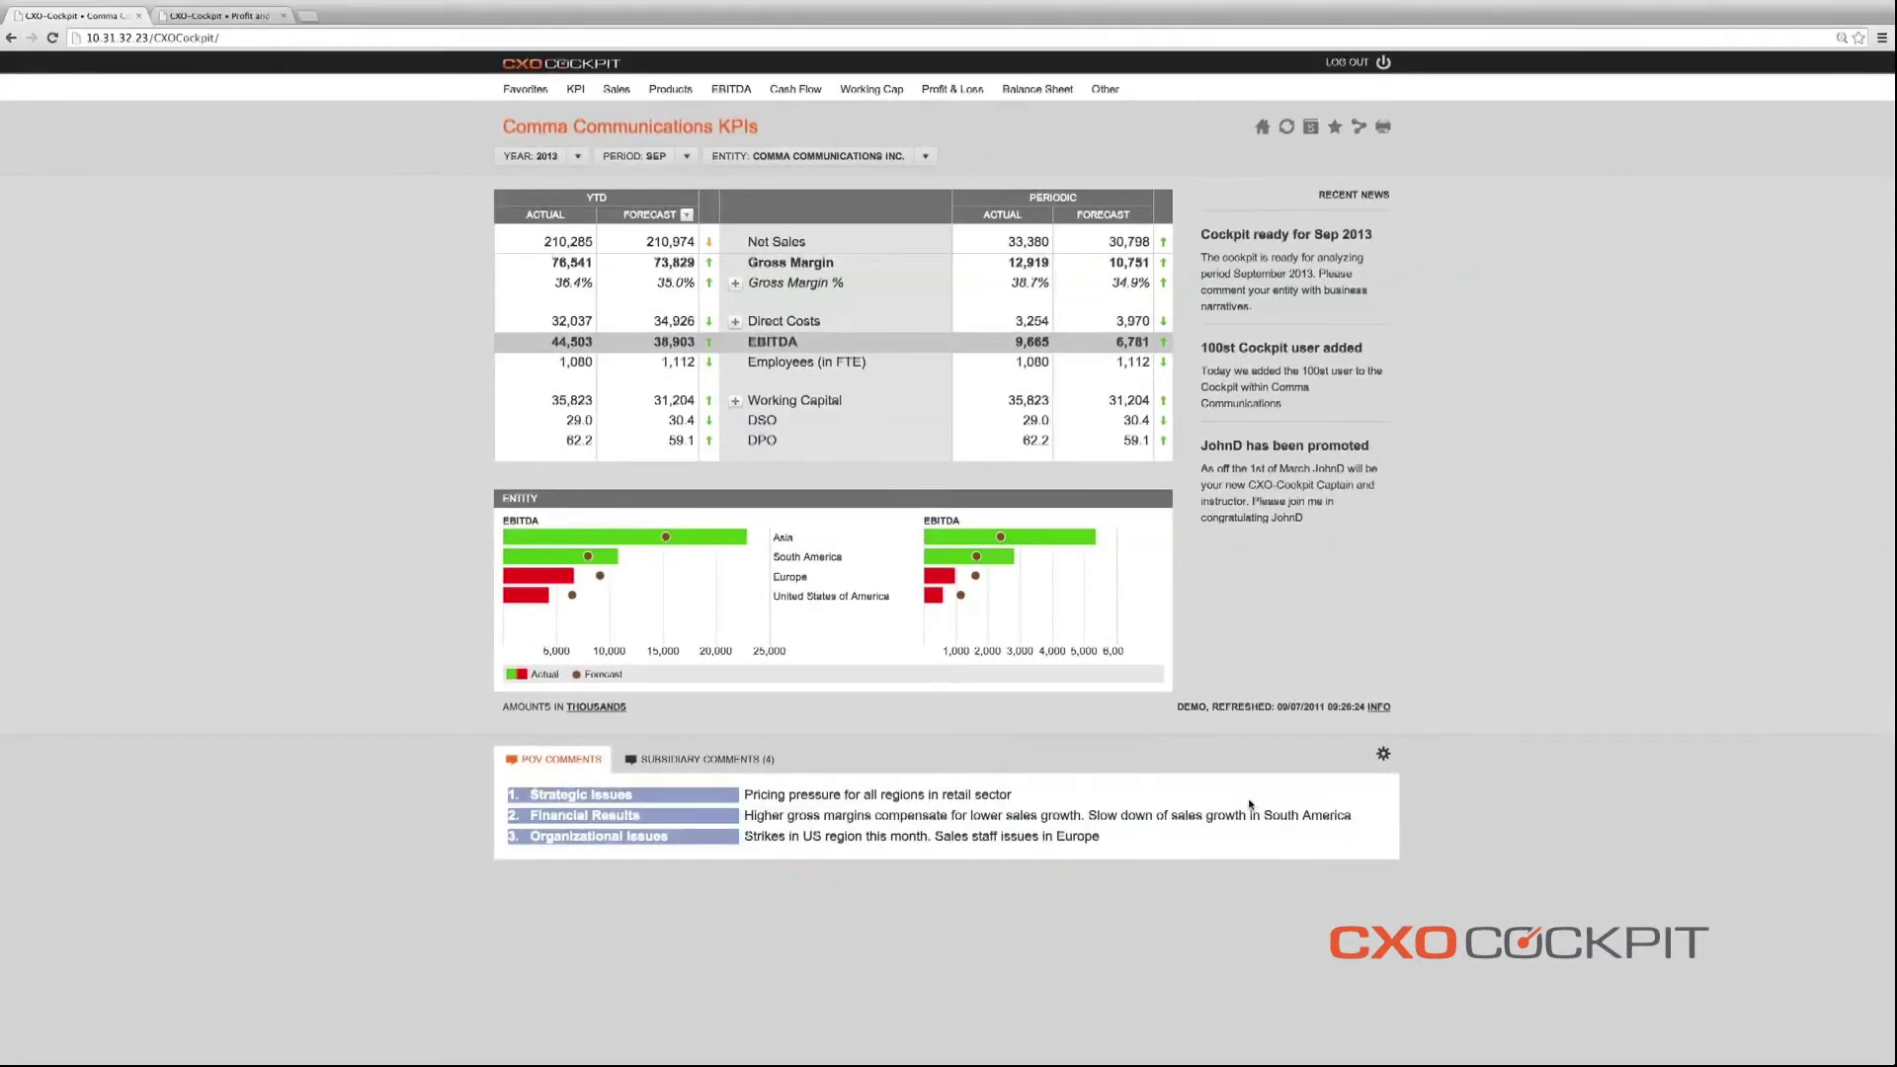
- Review the Financial Report Book's pages and script, then cancel the script editor without changes
click(1310, 126)
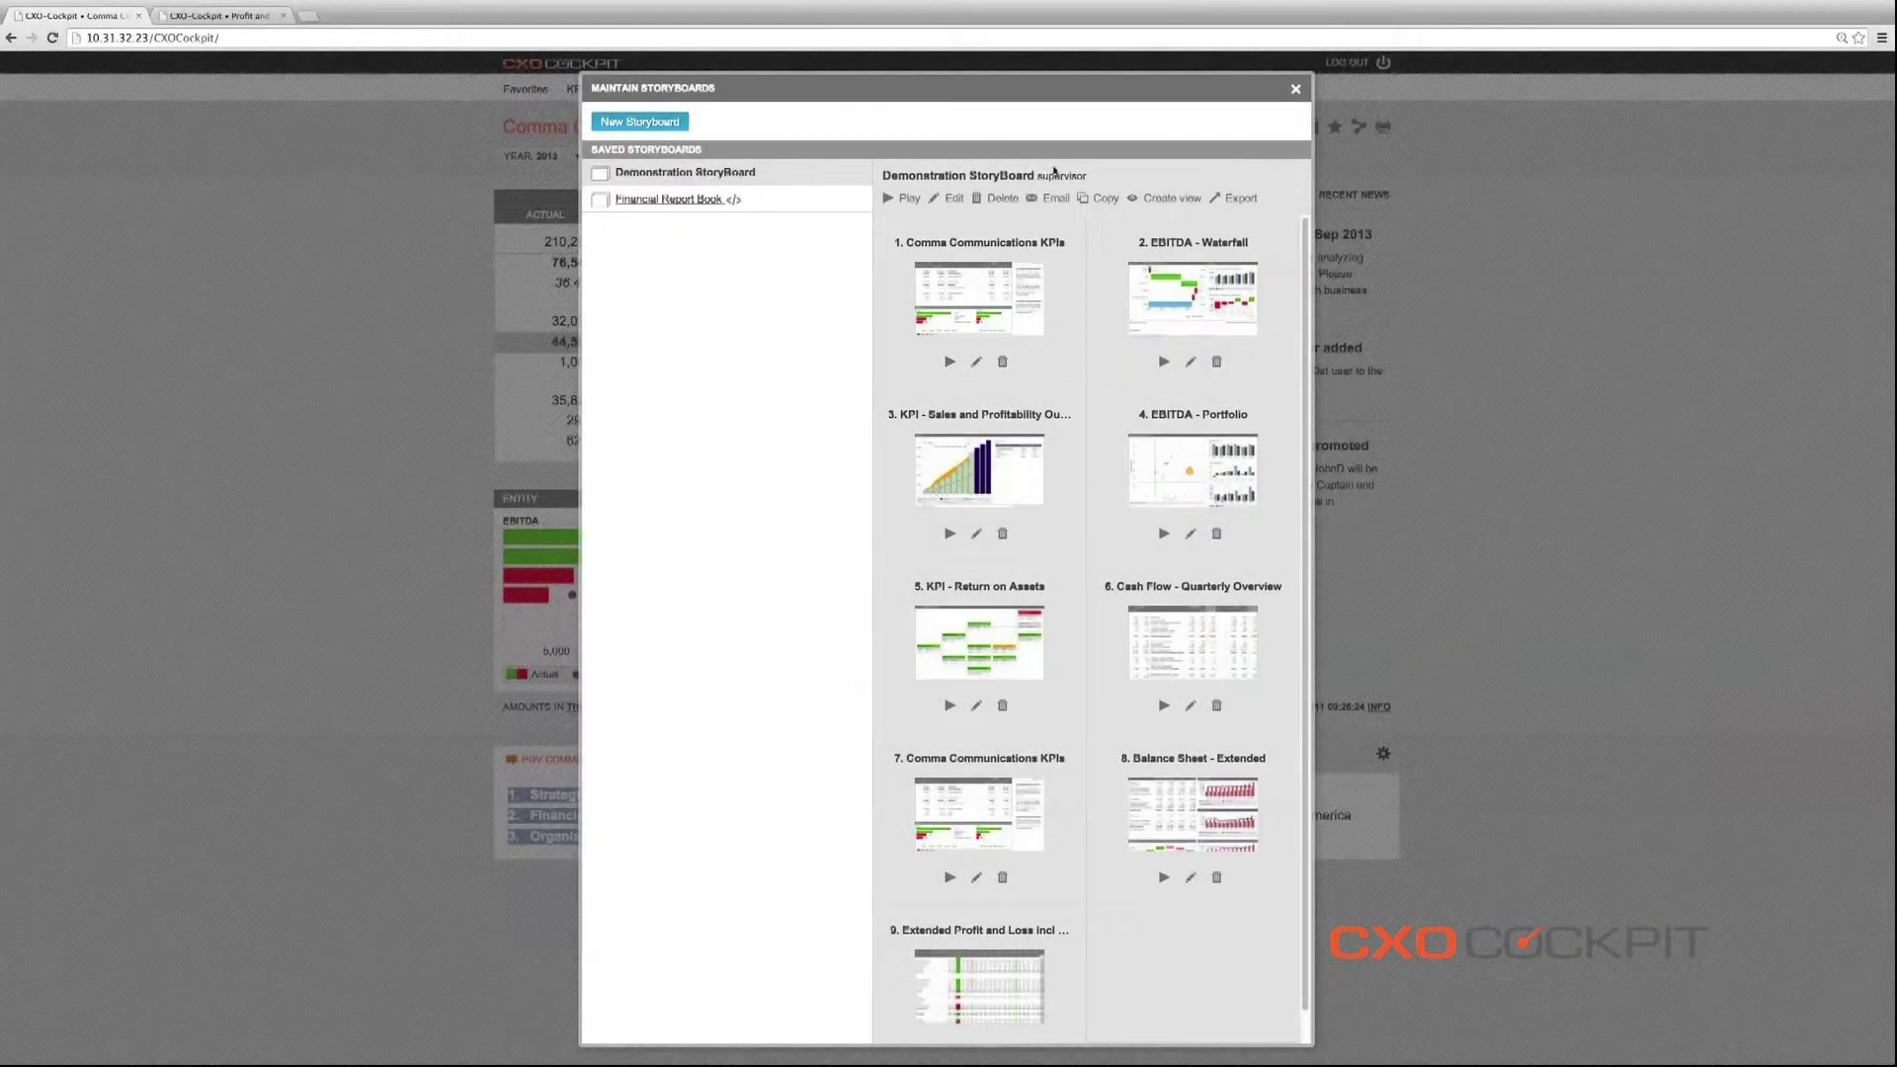
click(804, 215)
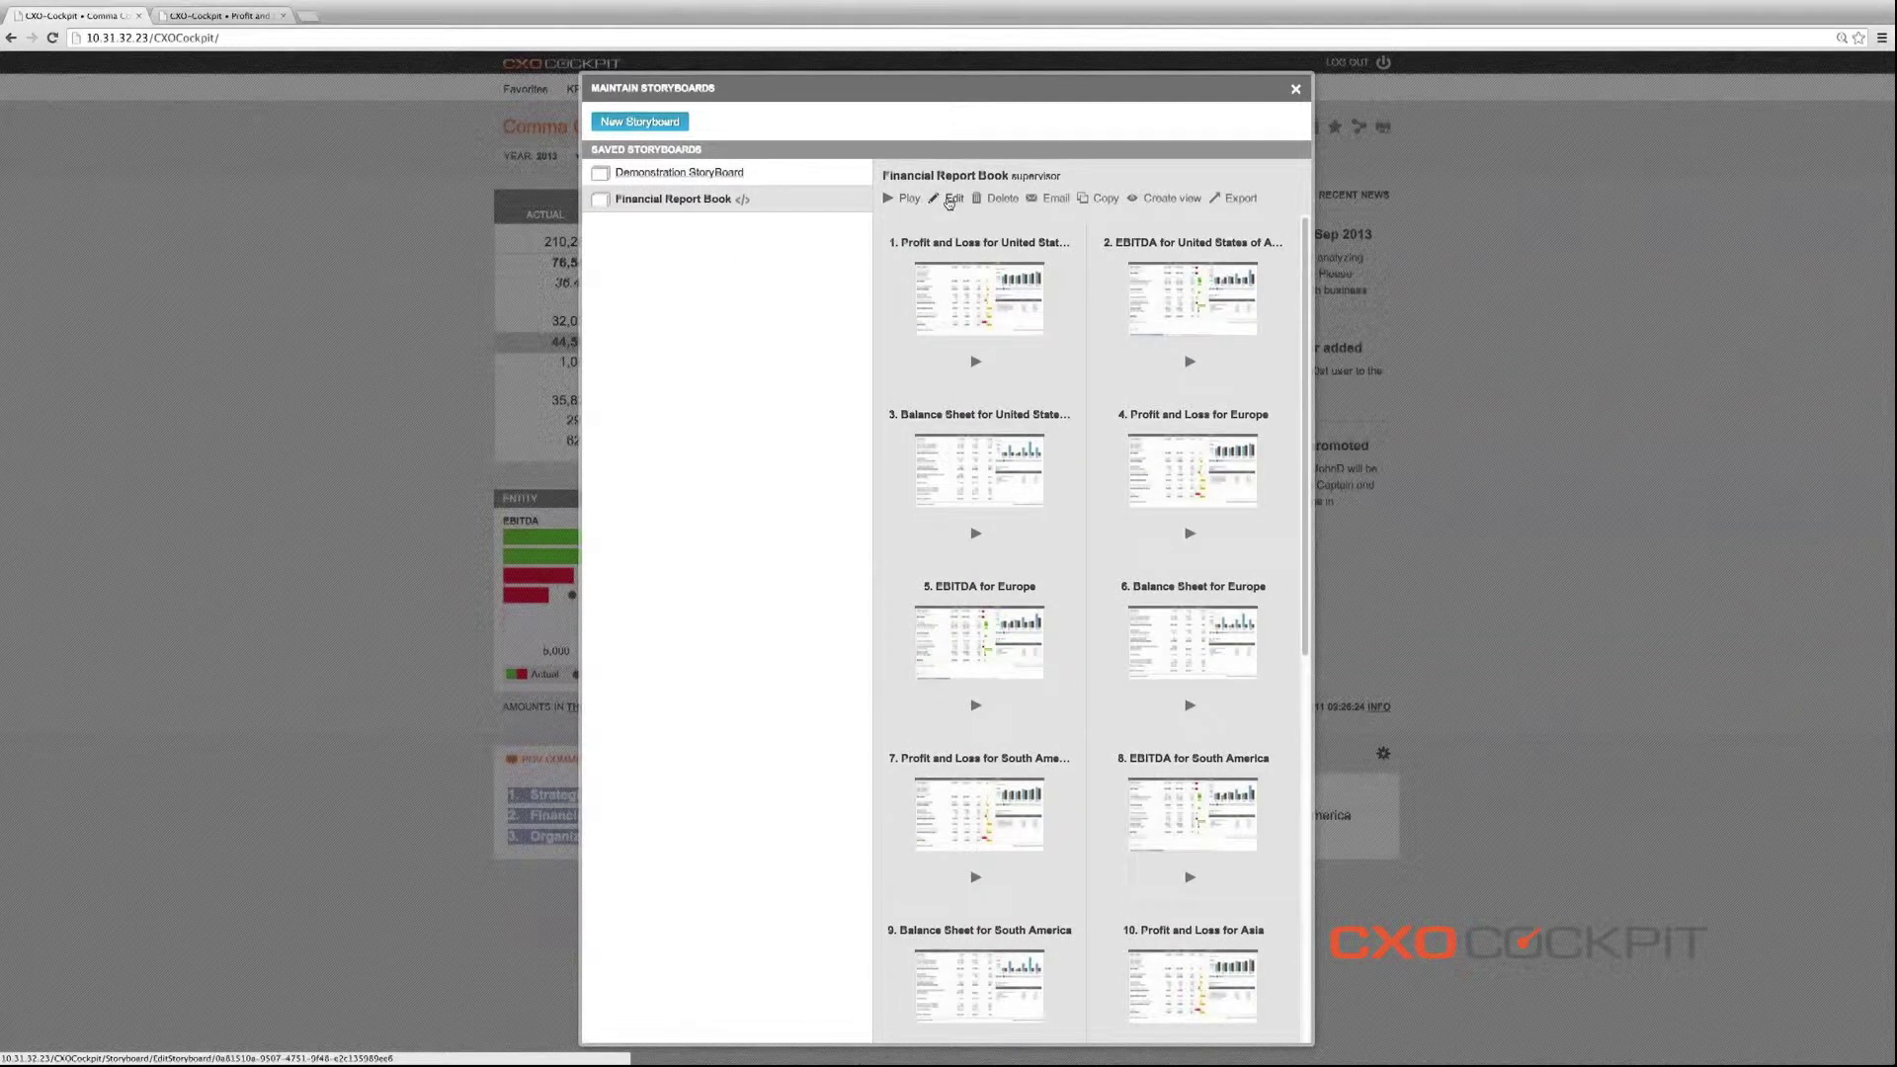
click(949, 200)
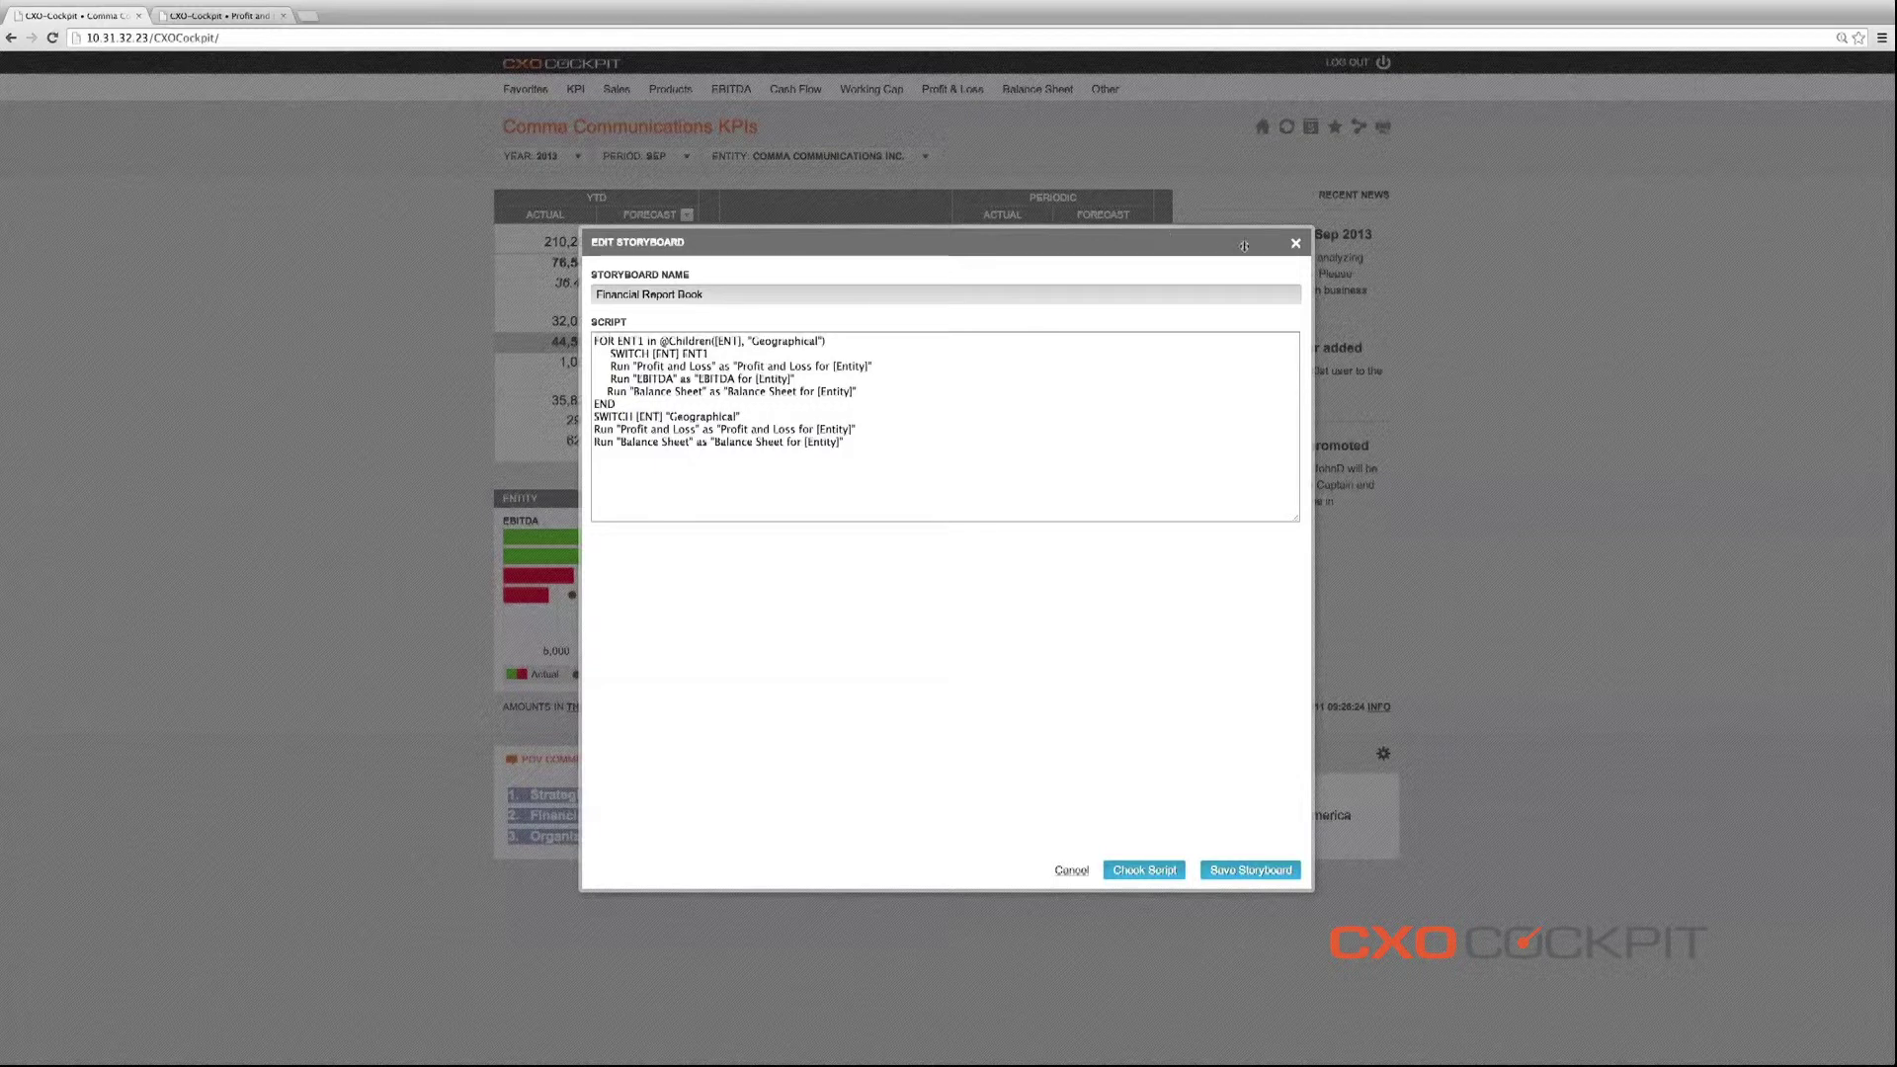
click(1295, 244)
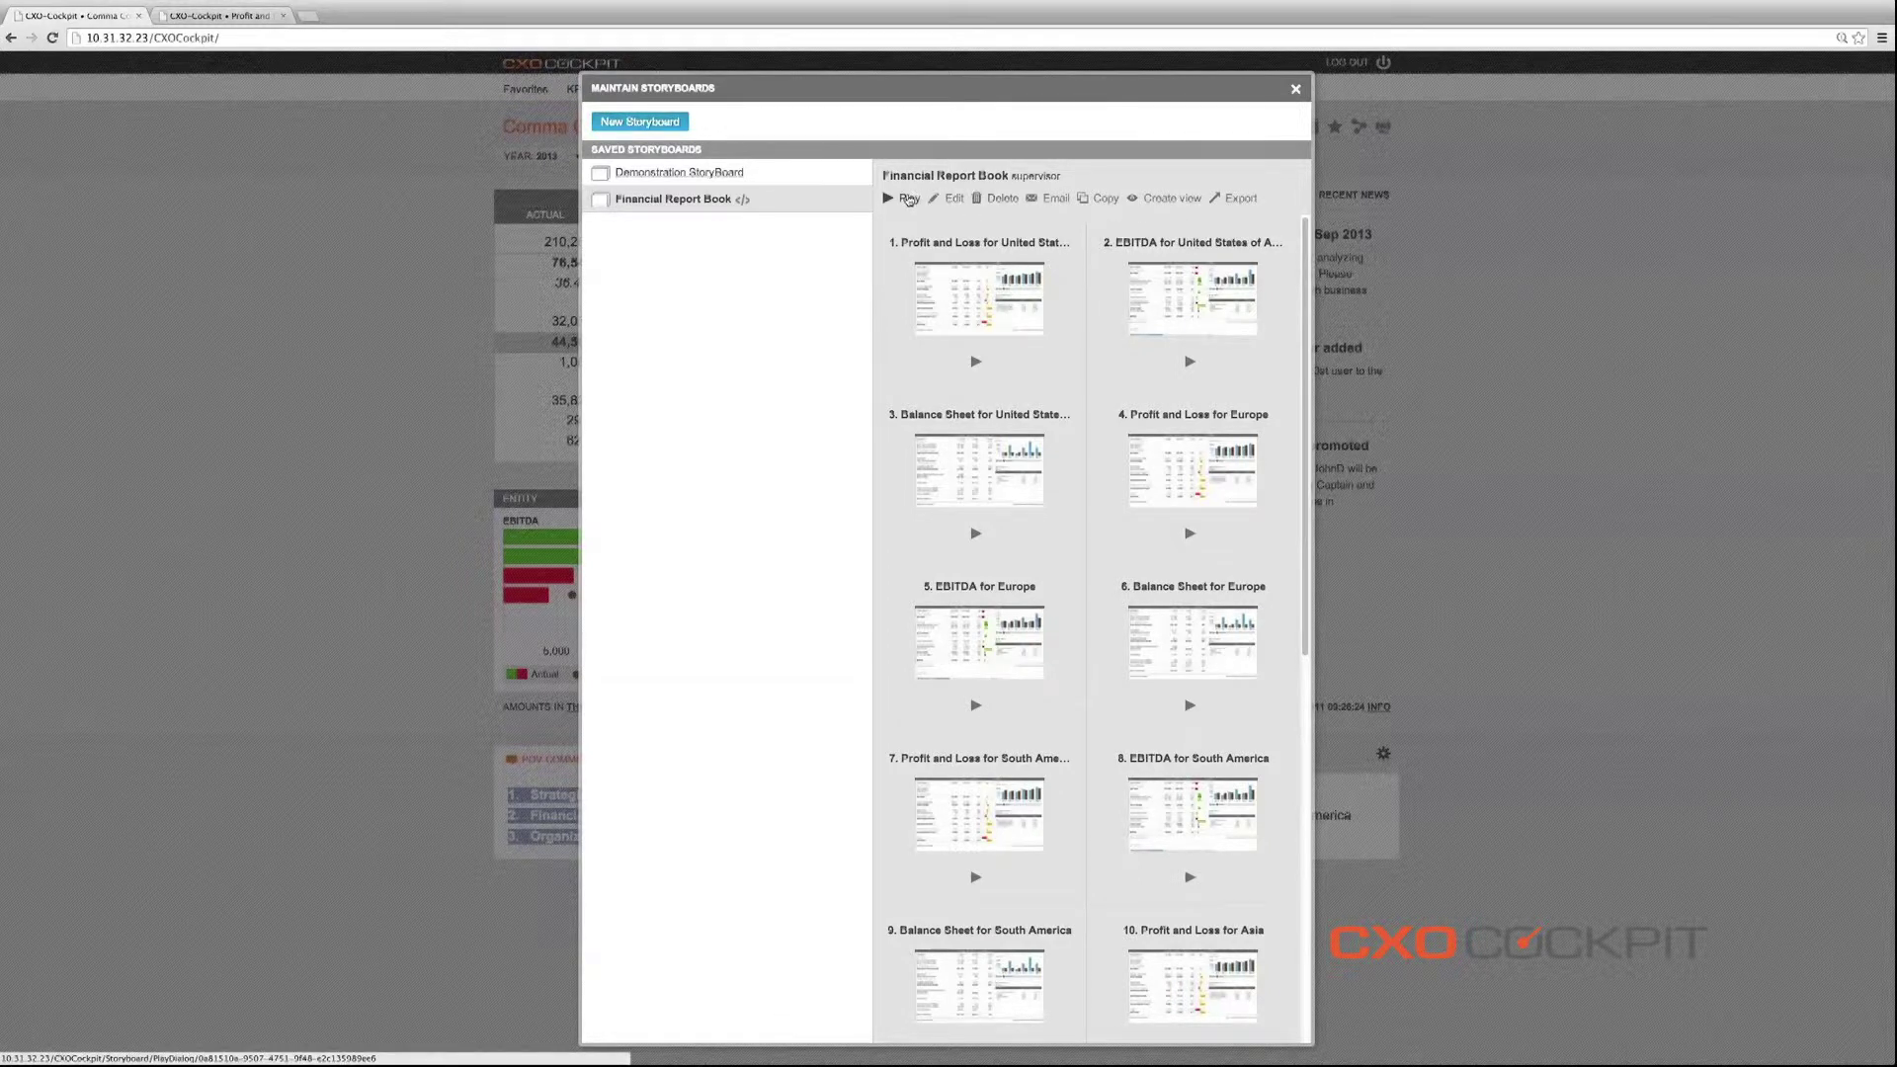
- Play the Financial Report Book, advance to the US Balance Sheet, expand Tangible Assets Net, then stop playback
click(909, 199)
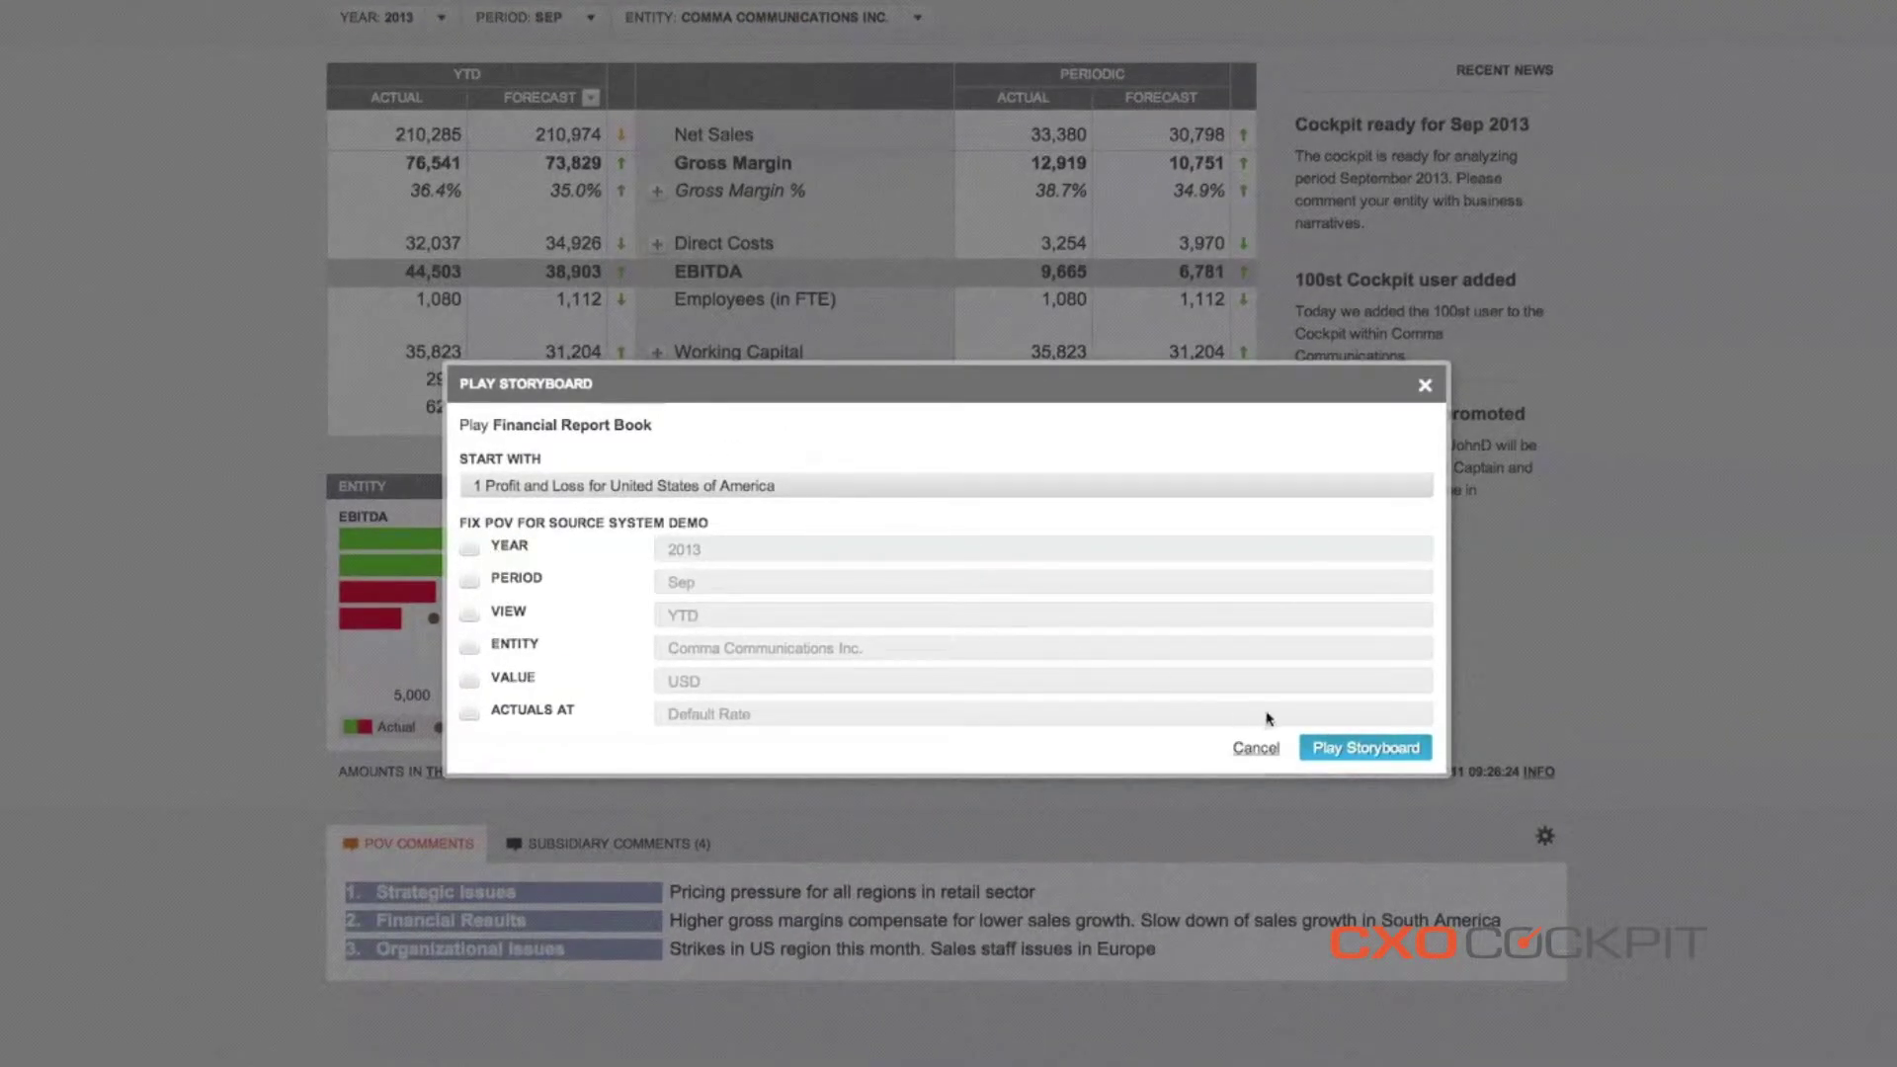
click(1364, 748)
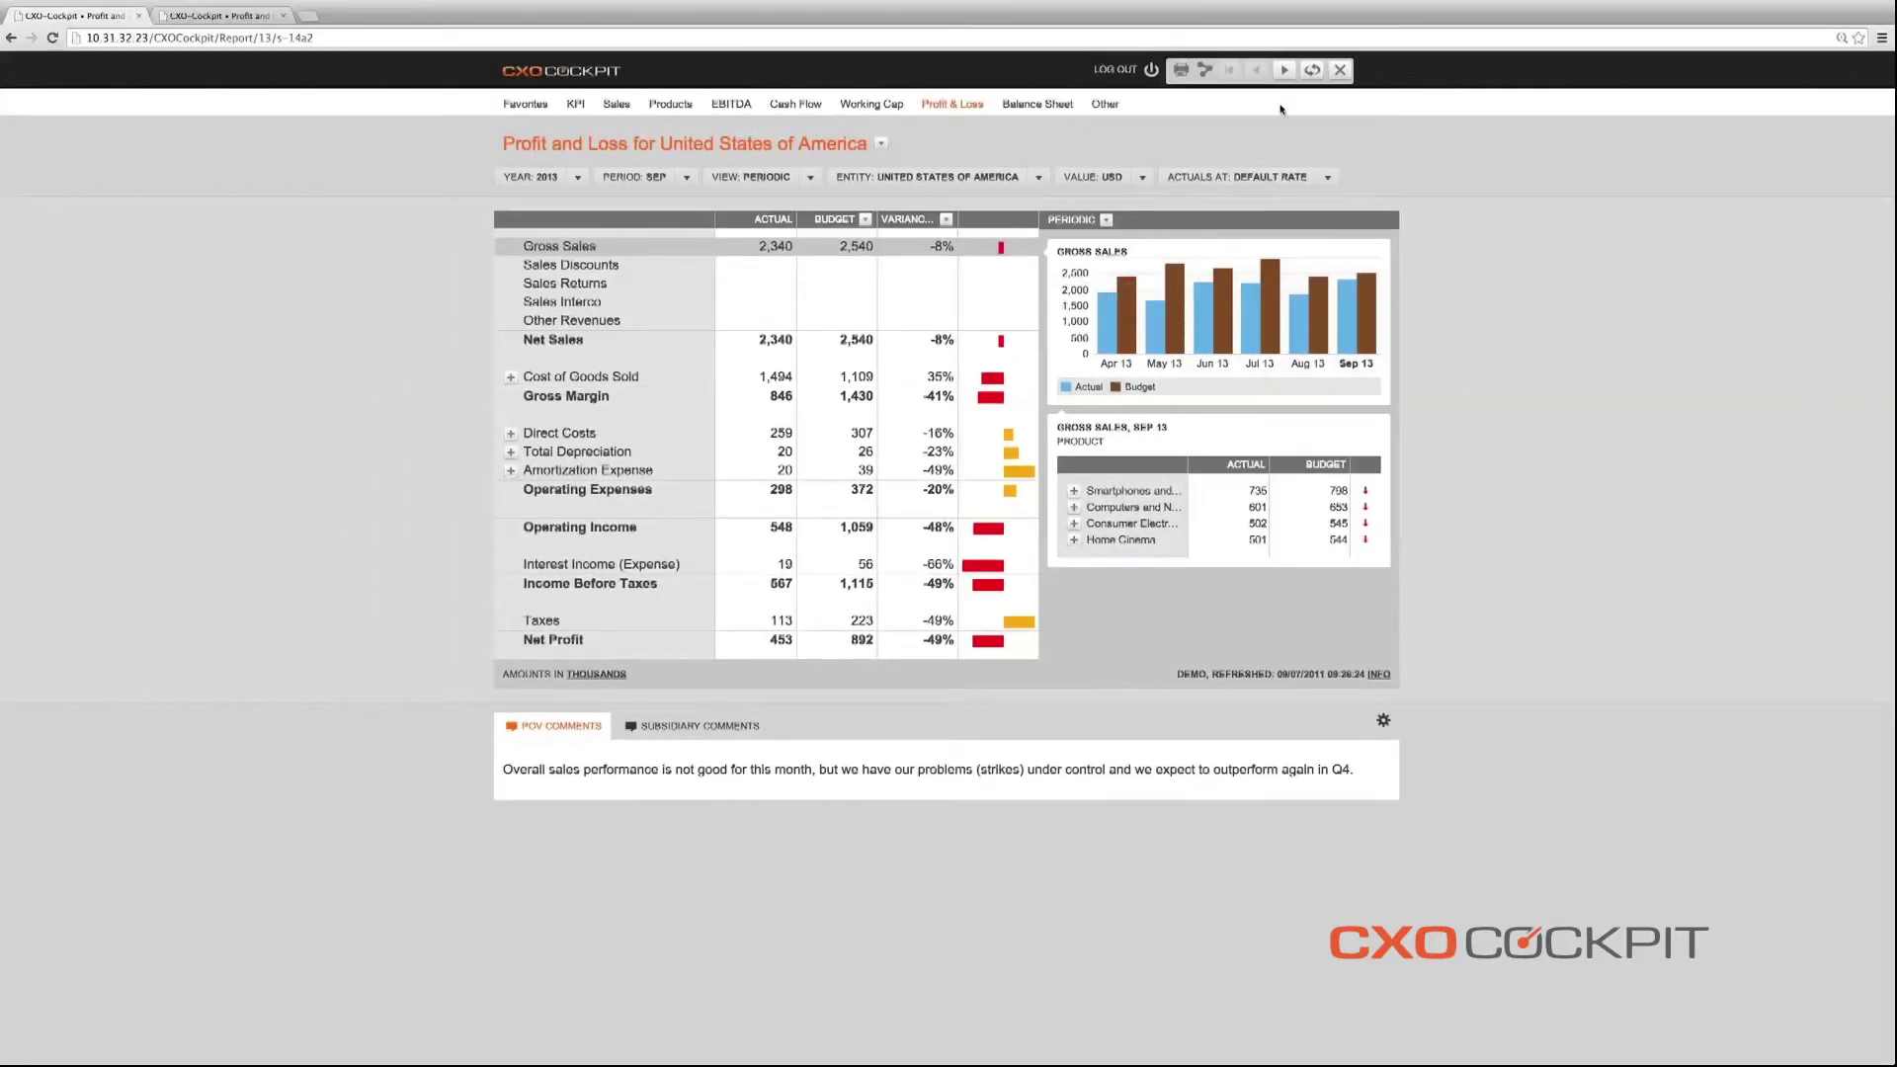
click(1284, 70)
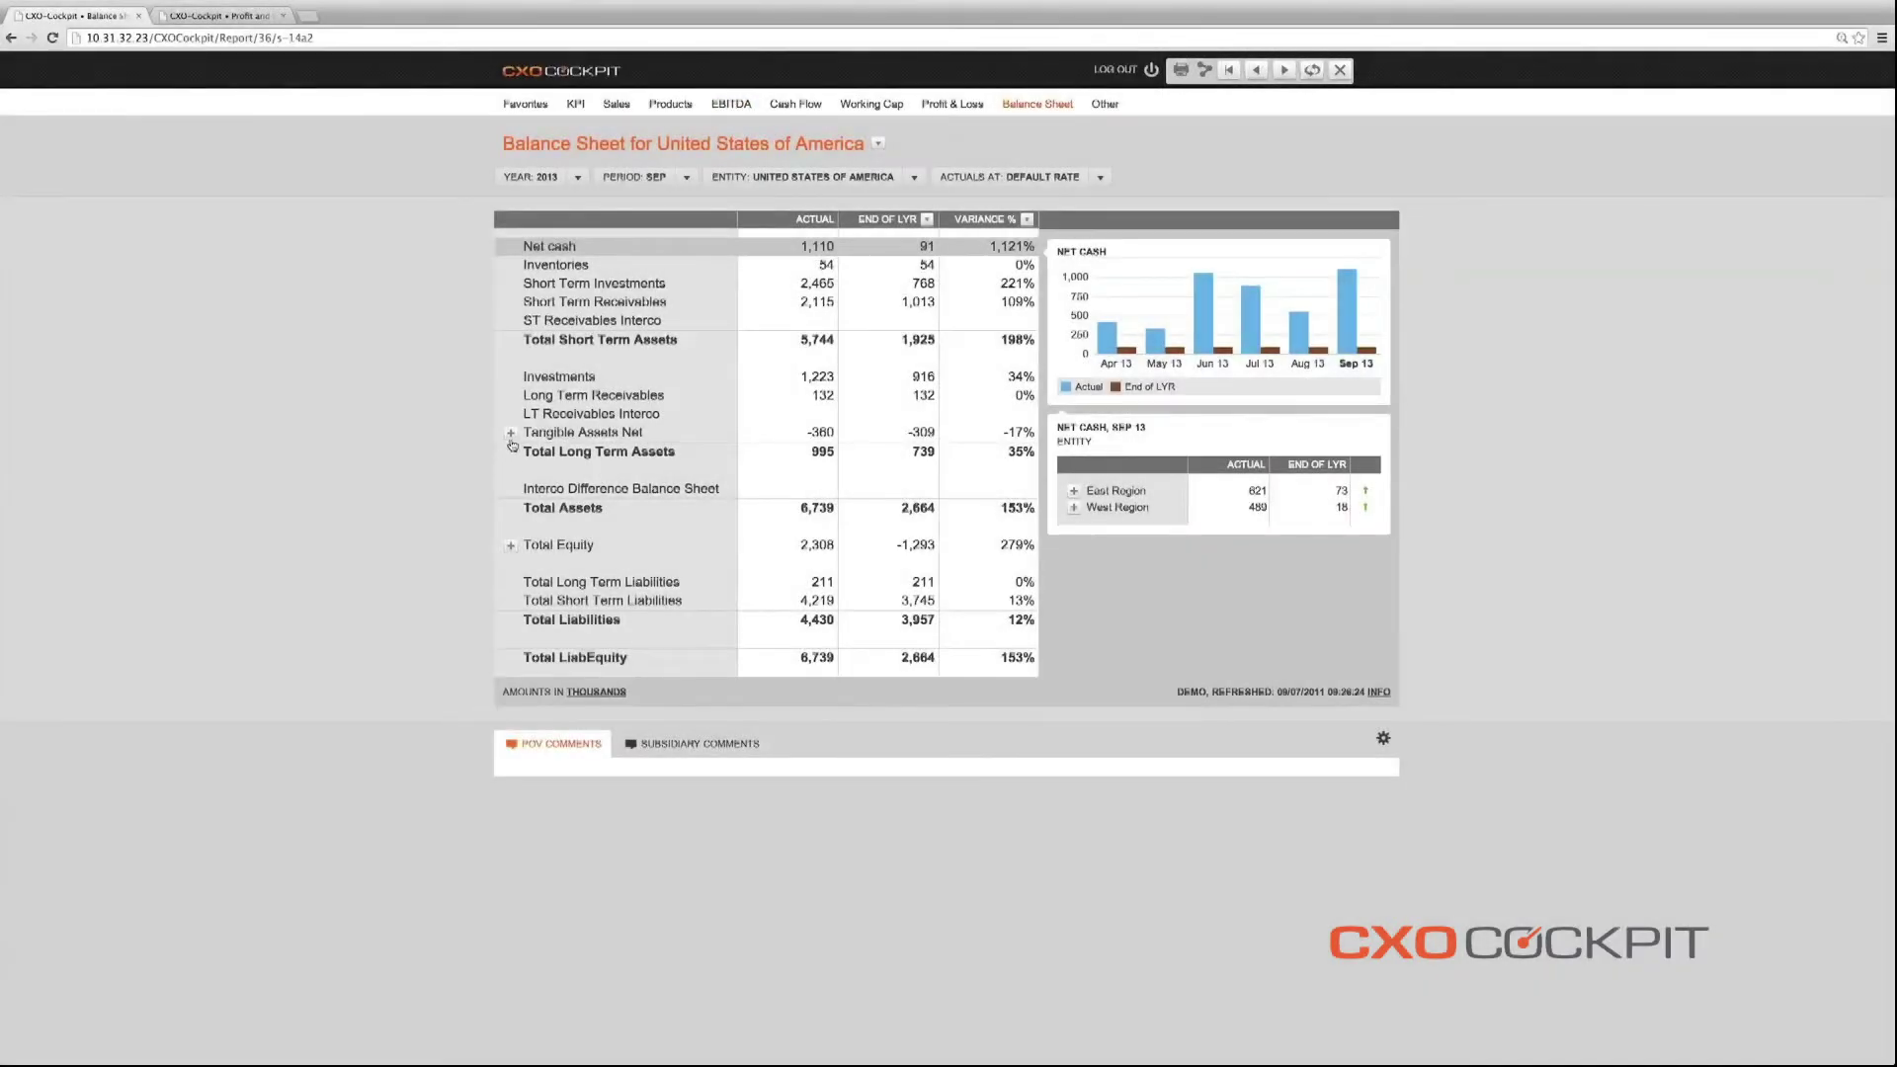
click(511, 433)
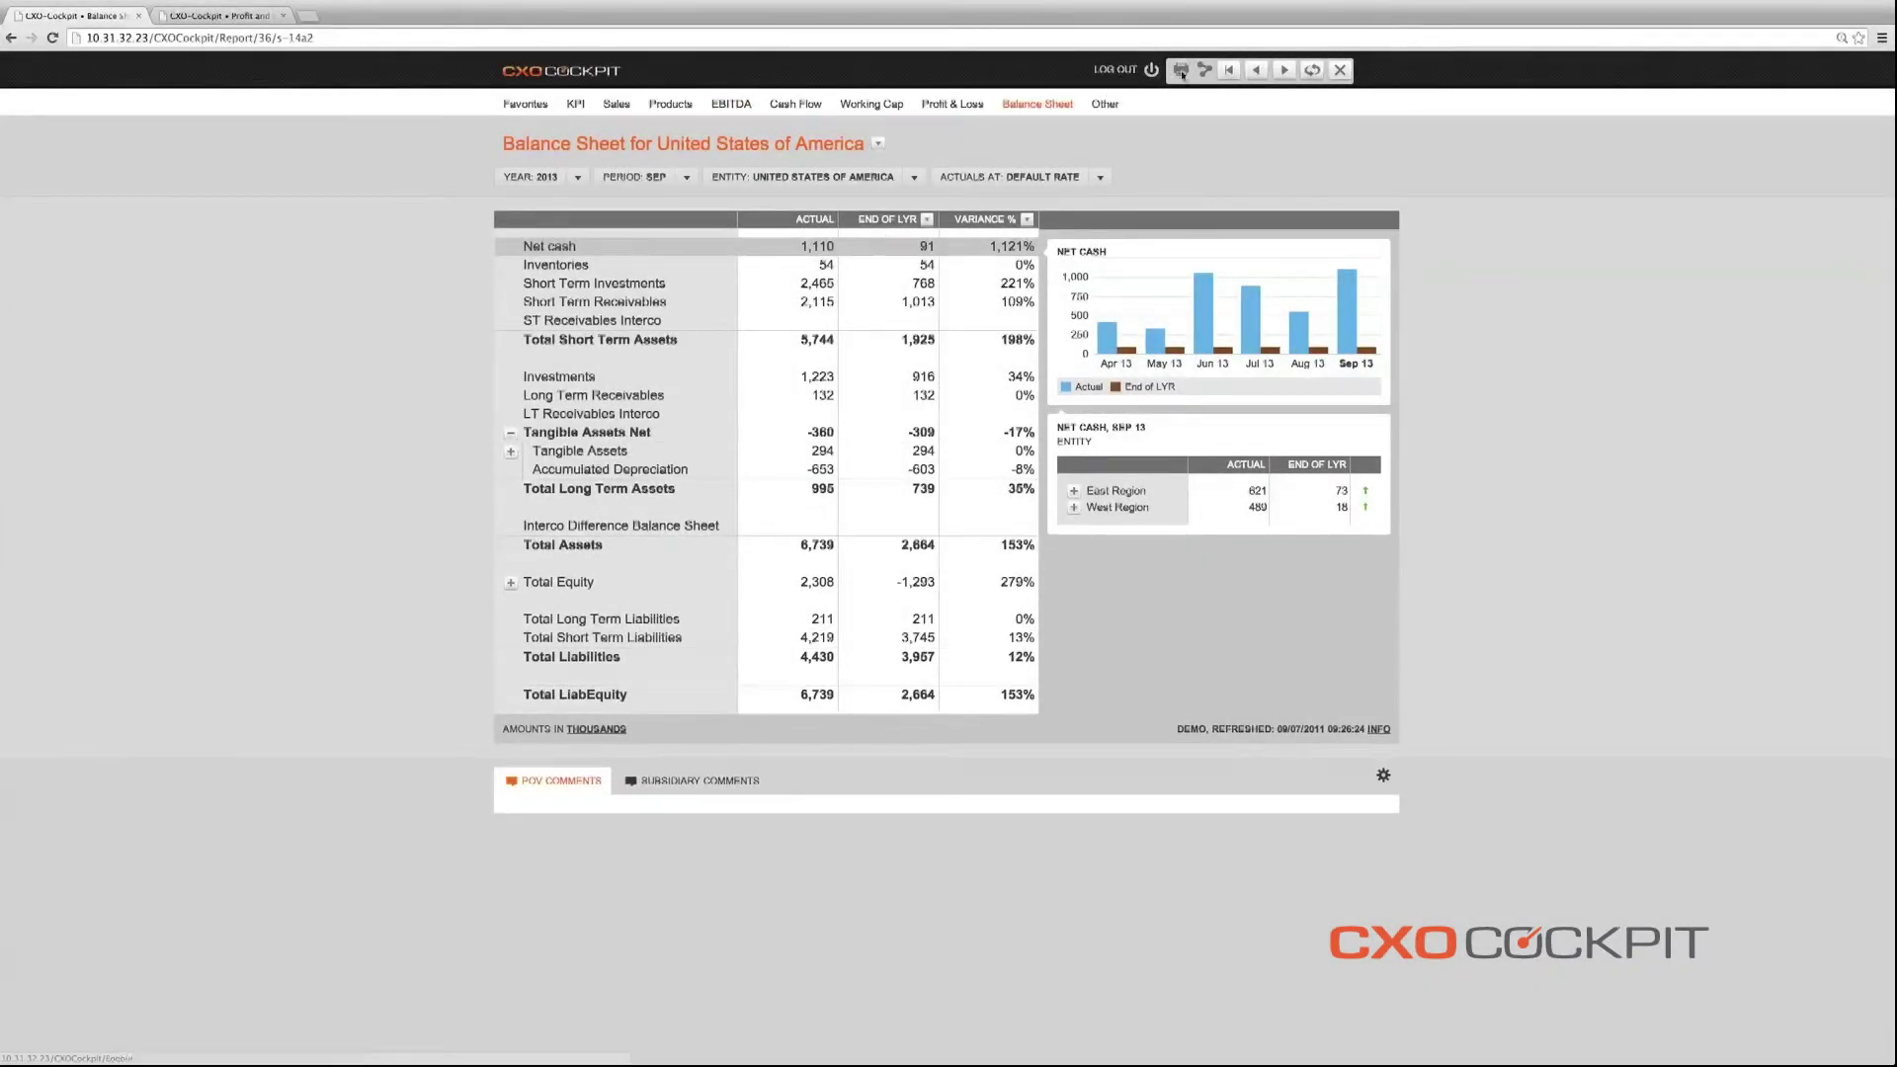
click(1343, 69)
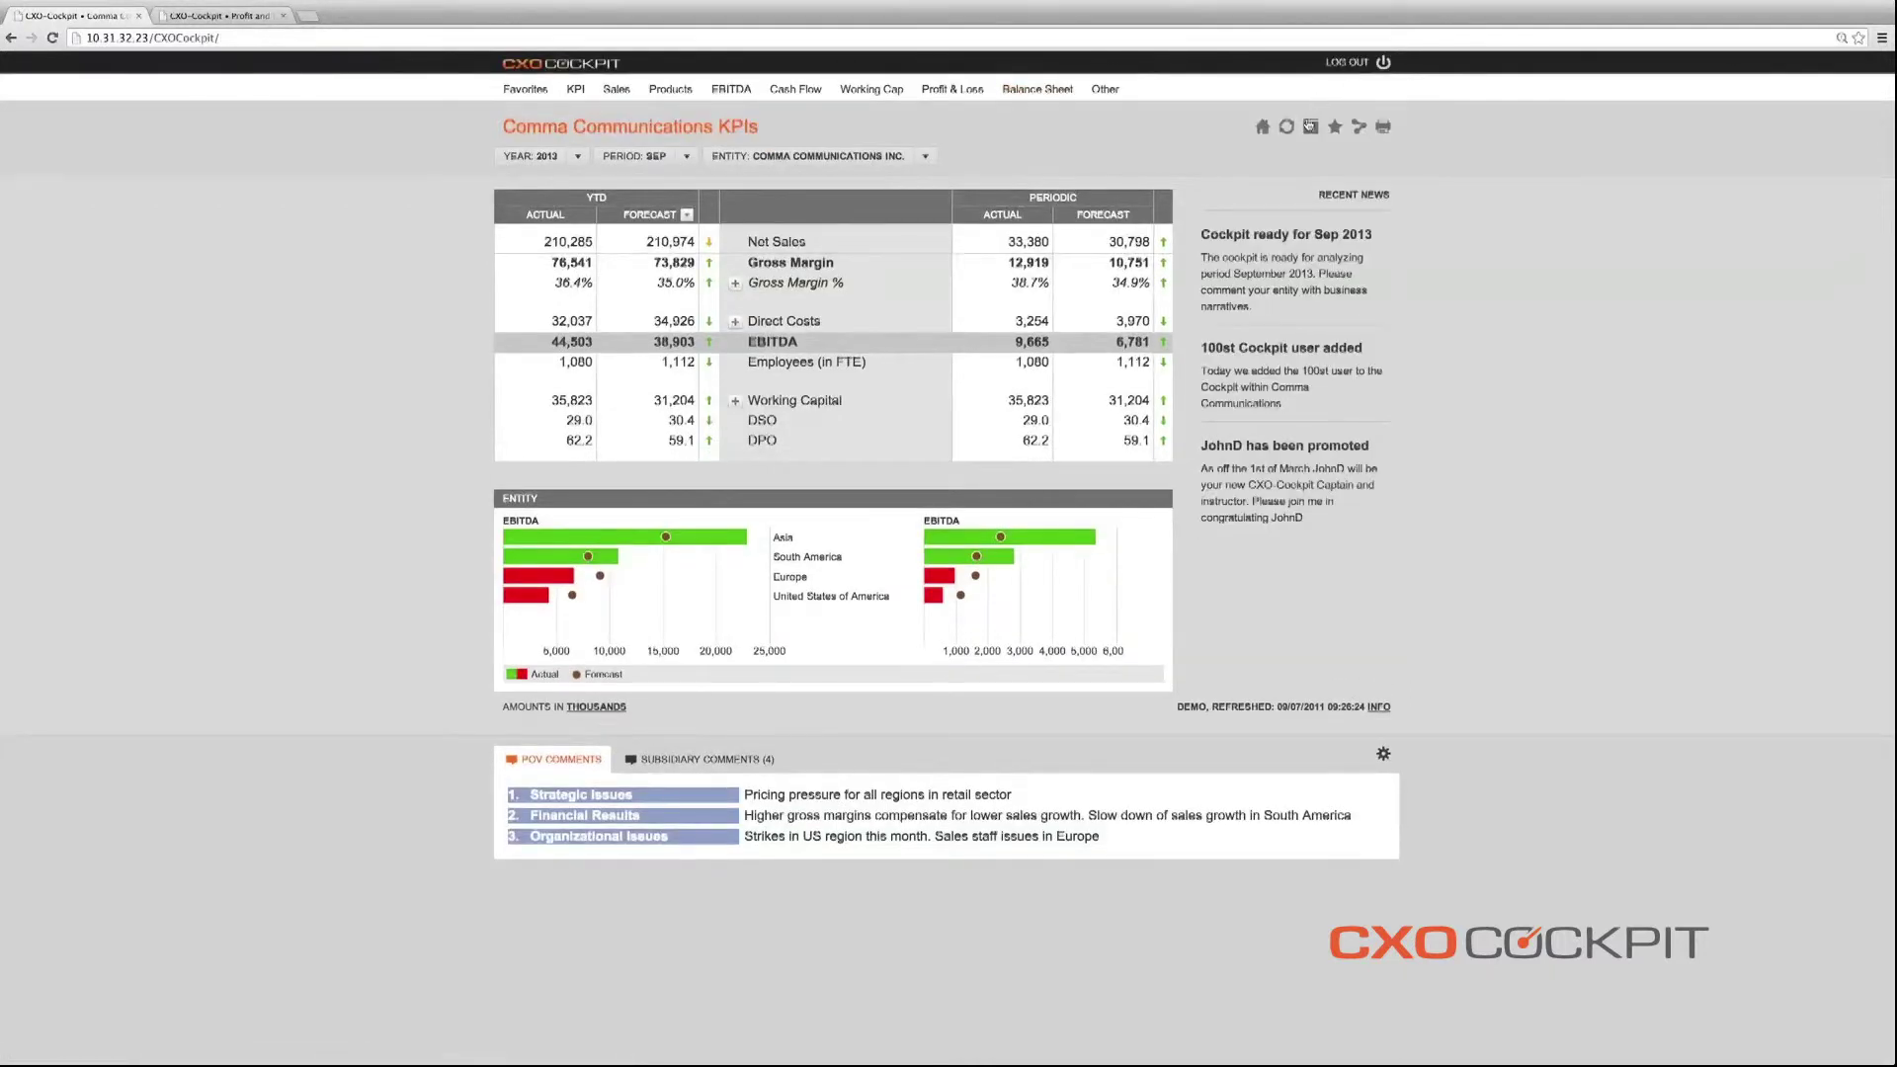
- Export the Demonstration StoryBoard from the storyboard manager with PDF as the export type
click(1310, 126)
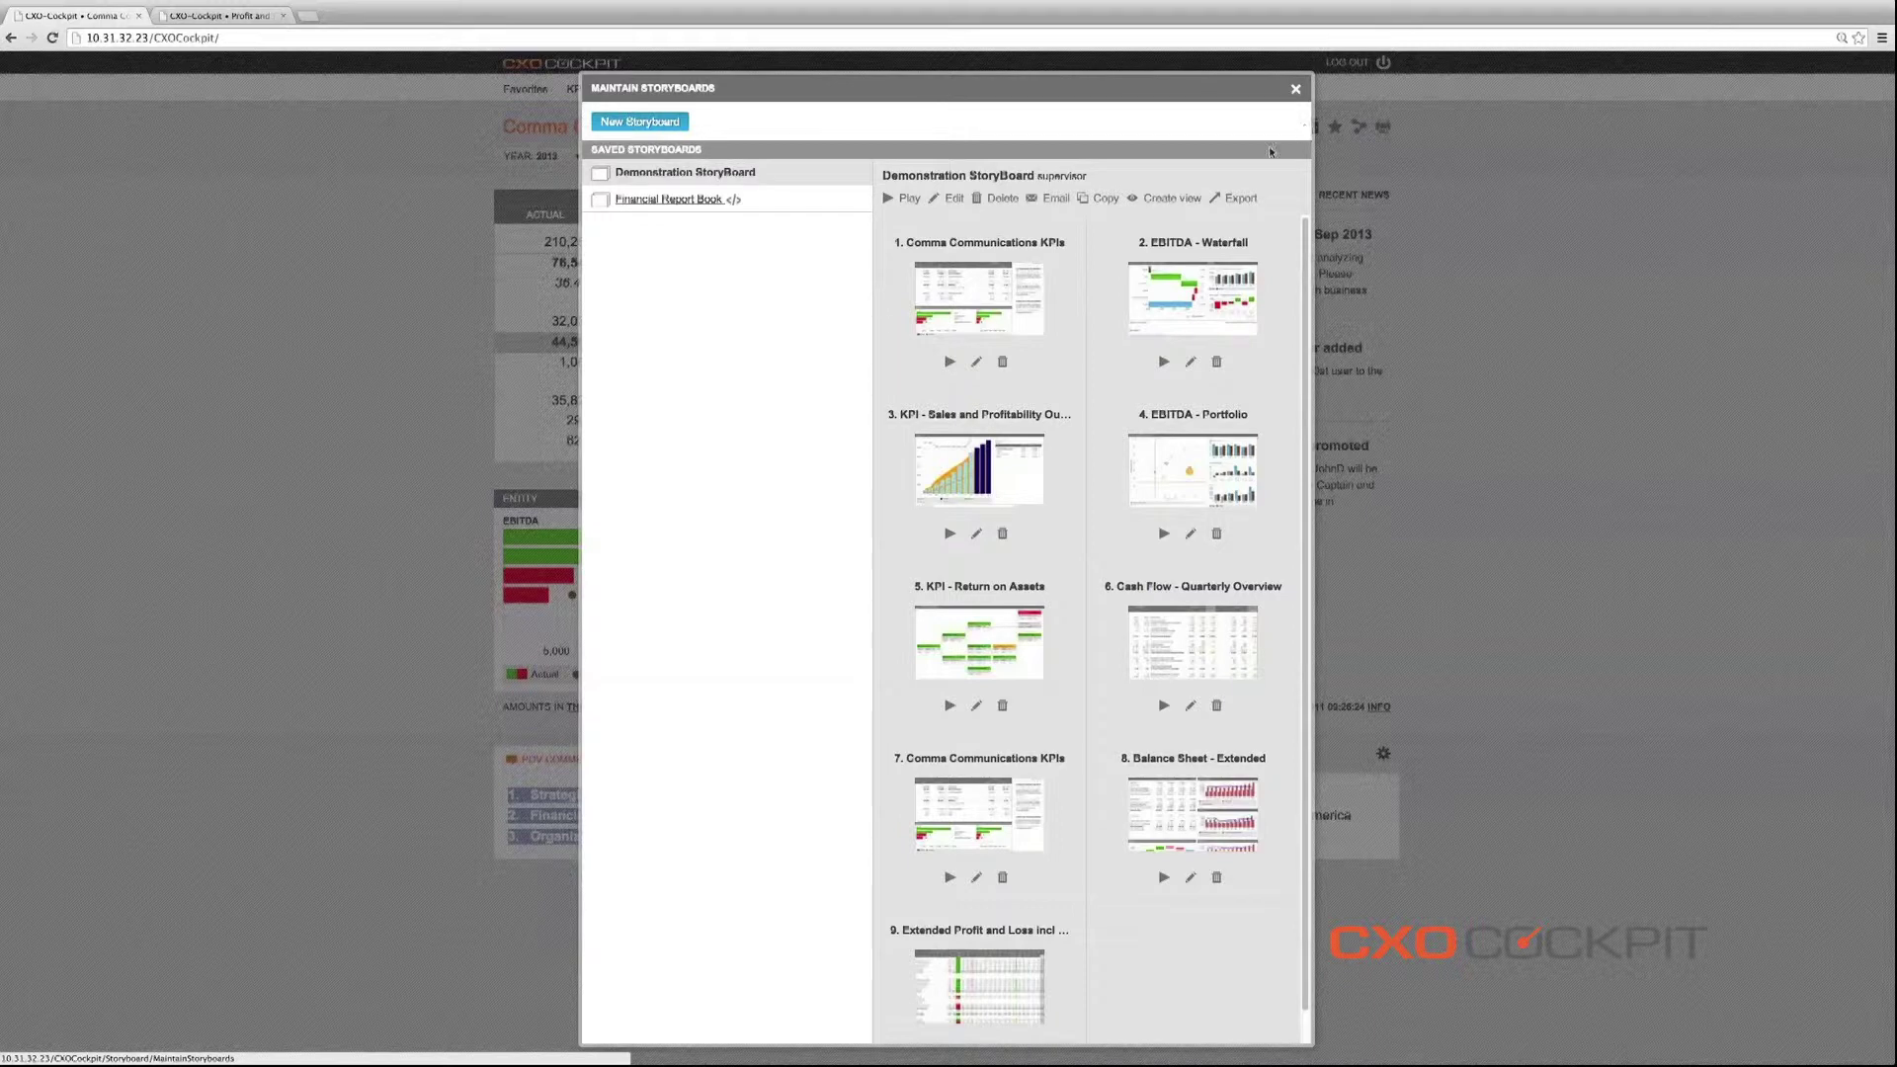
click(1235, 198)
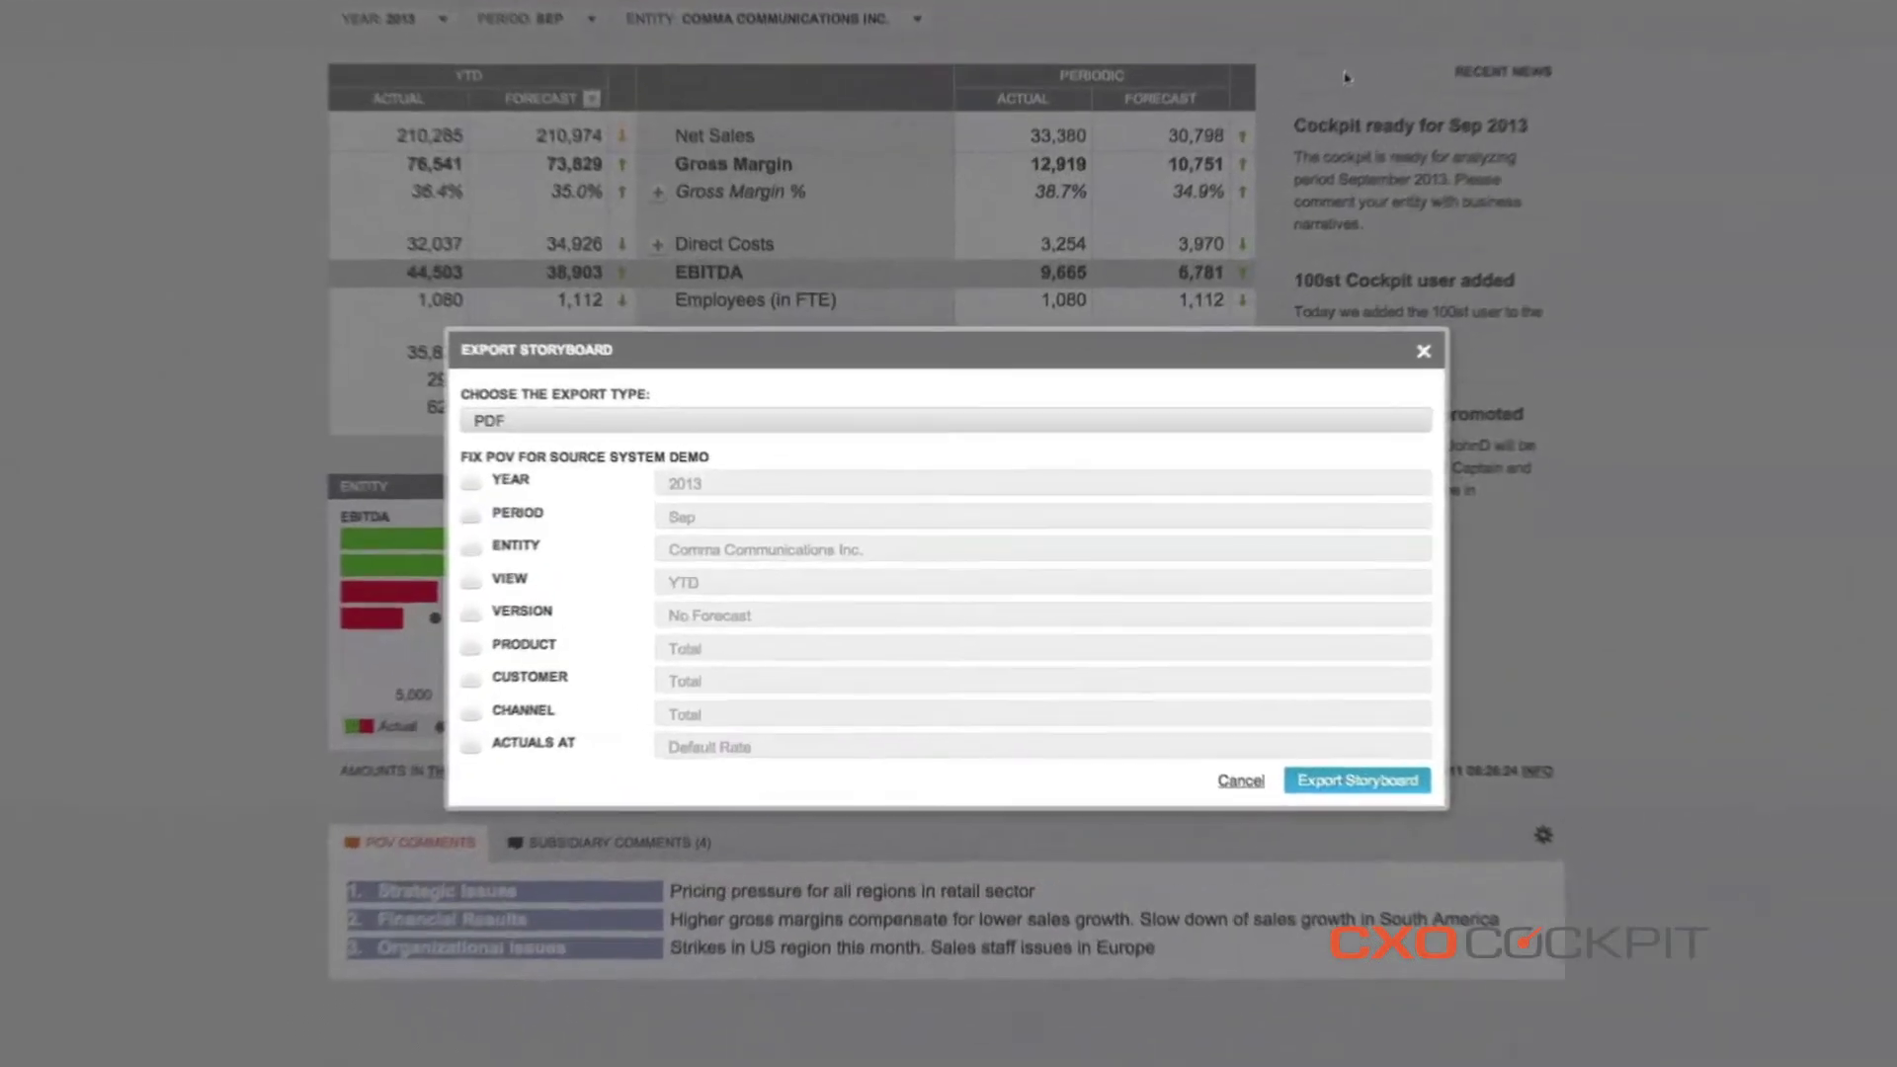
click(1257, 442)
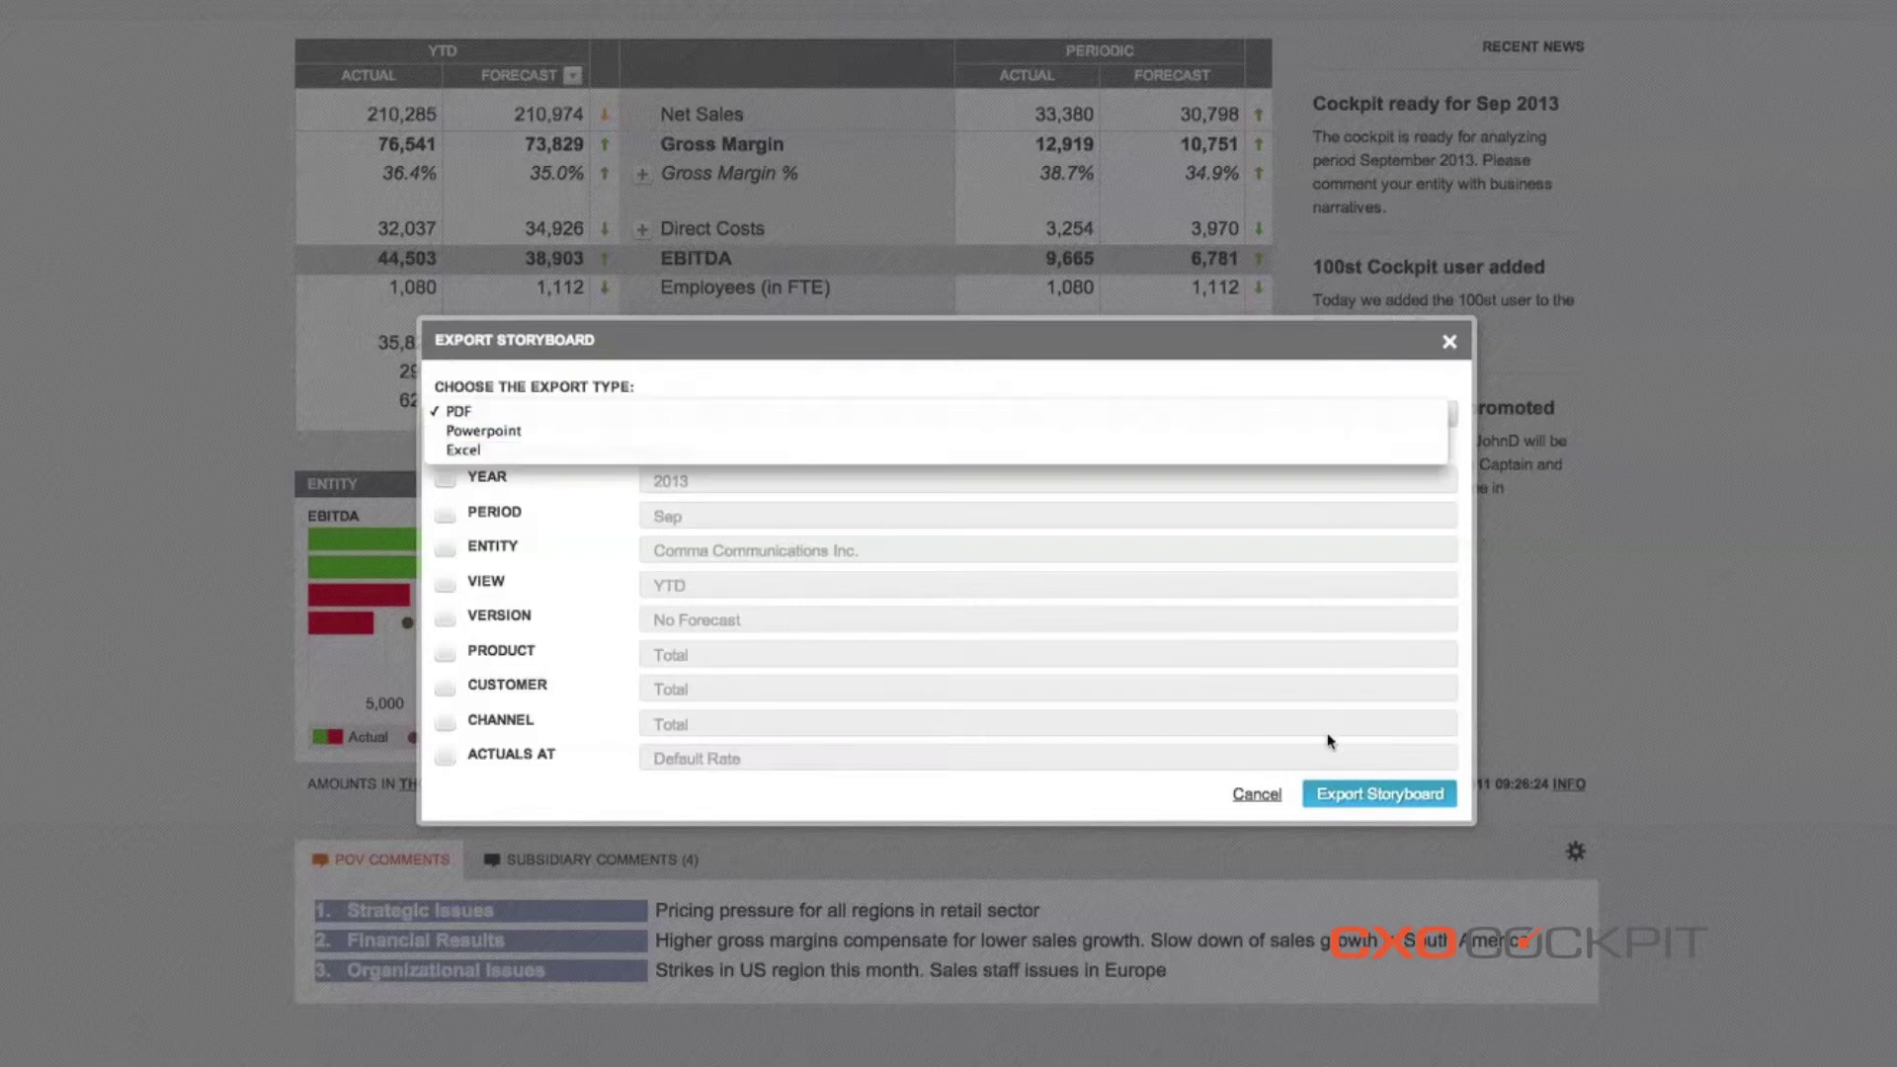
click(1505, 373)
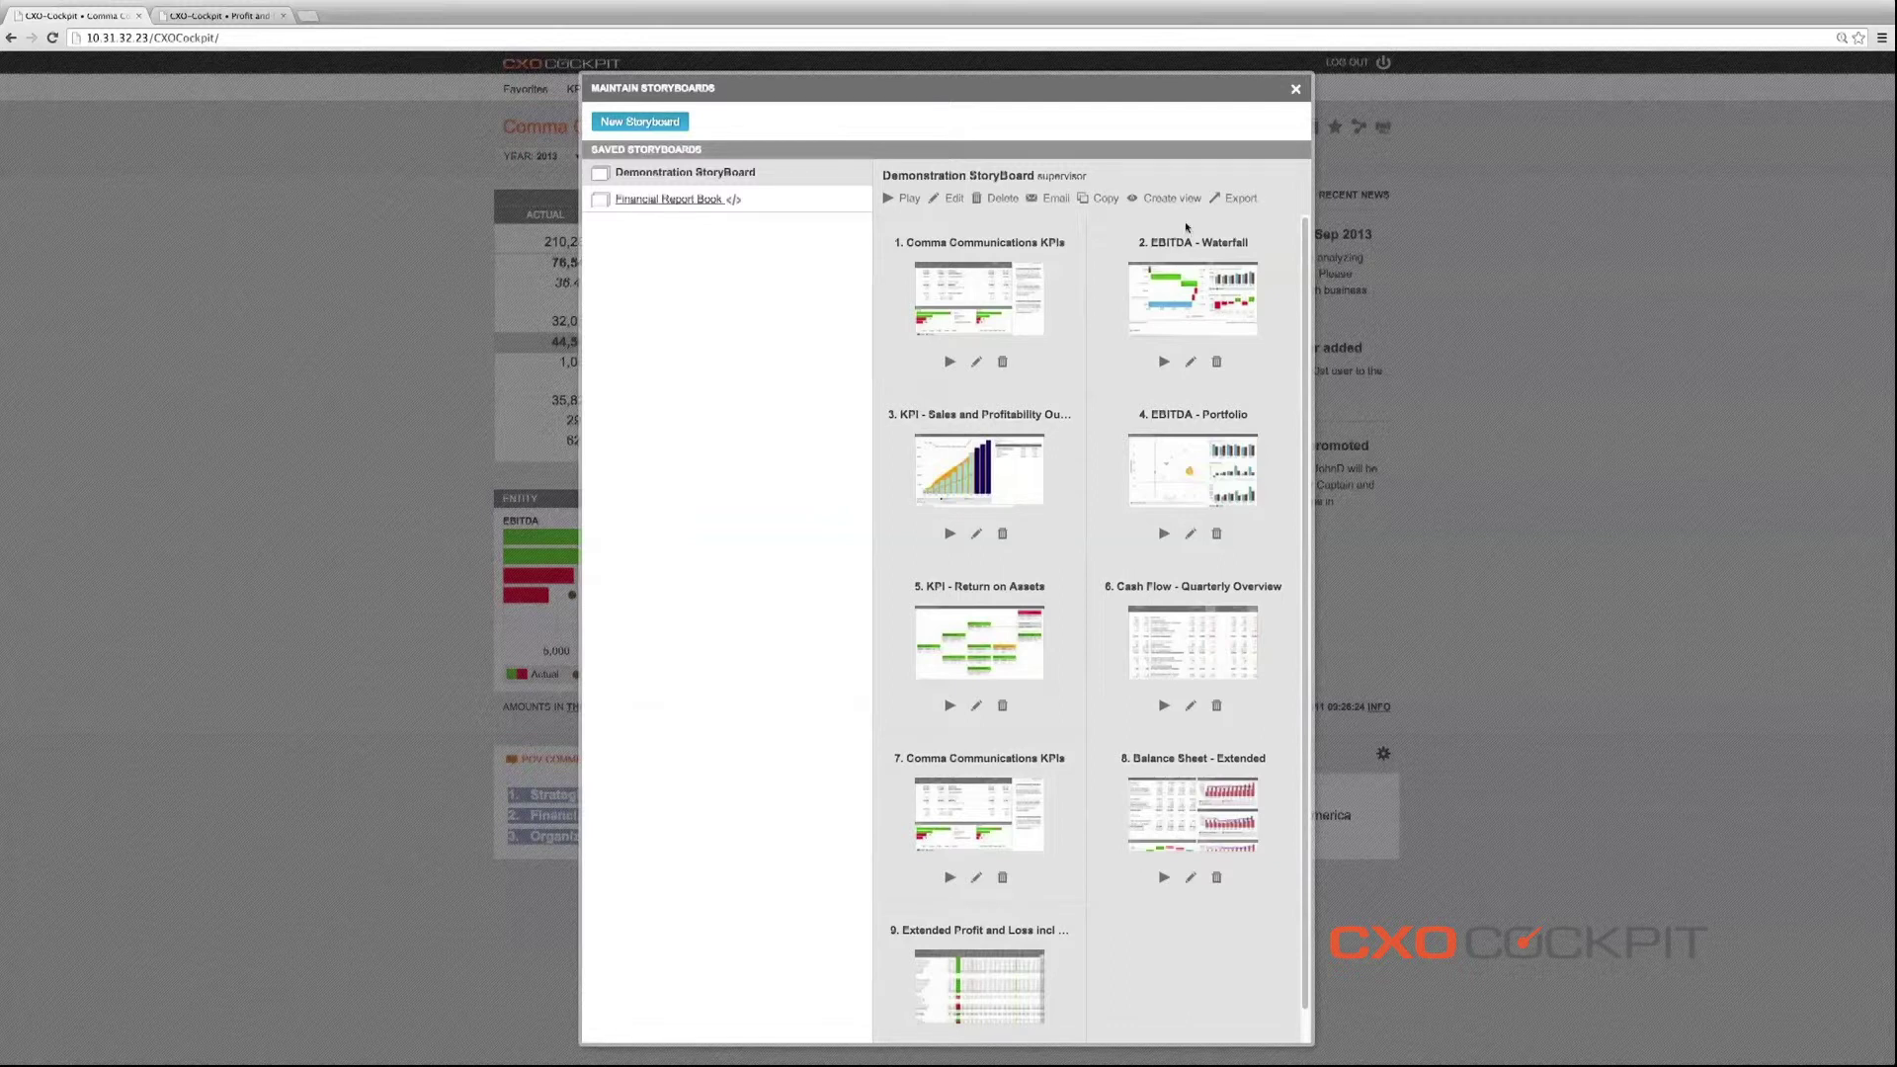
- Create a view named Demonstration StoryBoard and open its shared link in the other tab
click(1172, 199)
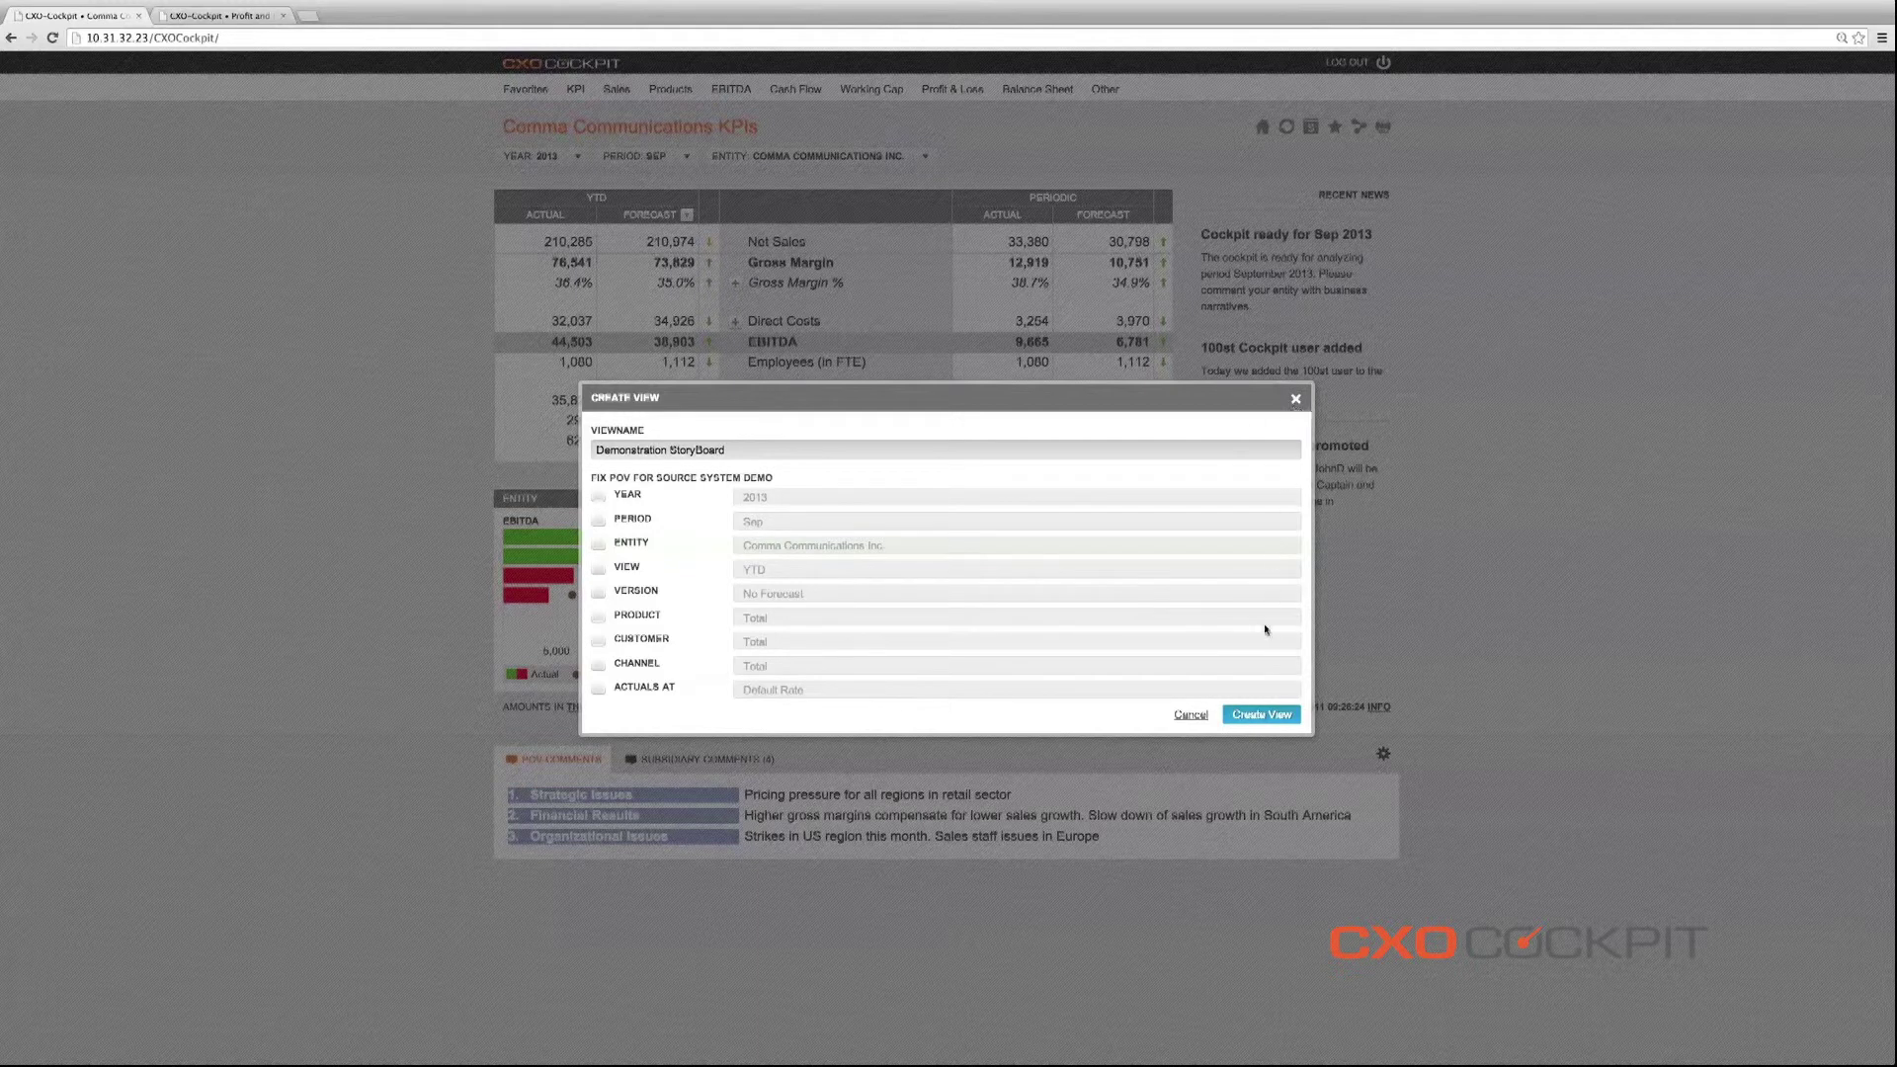
click(1259, 715)
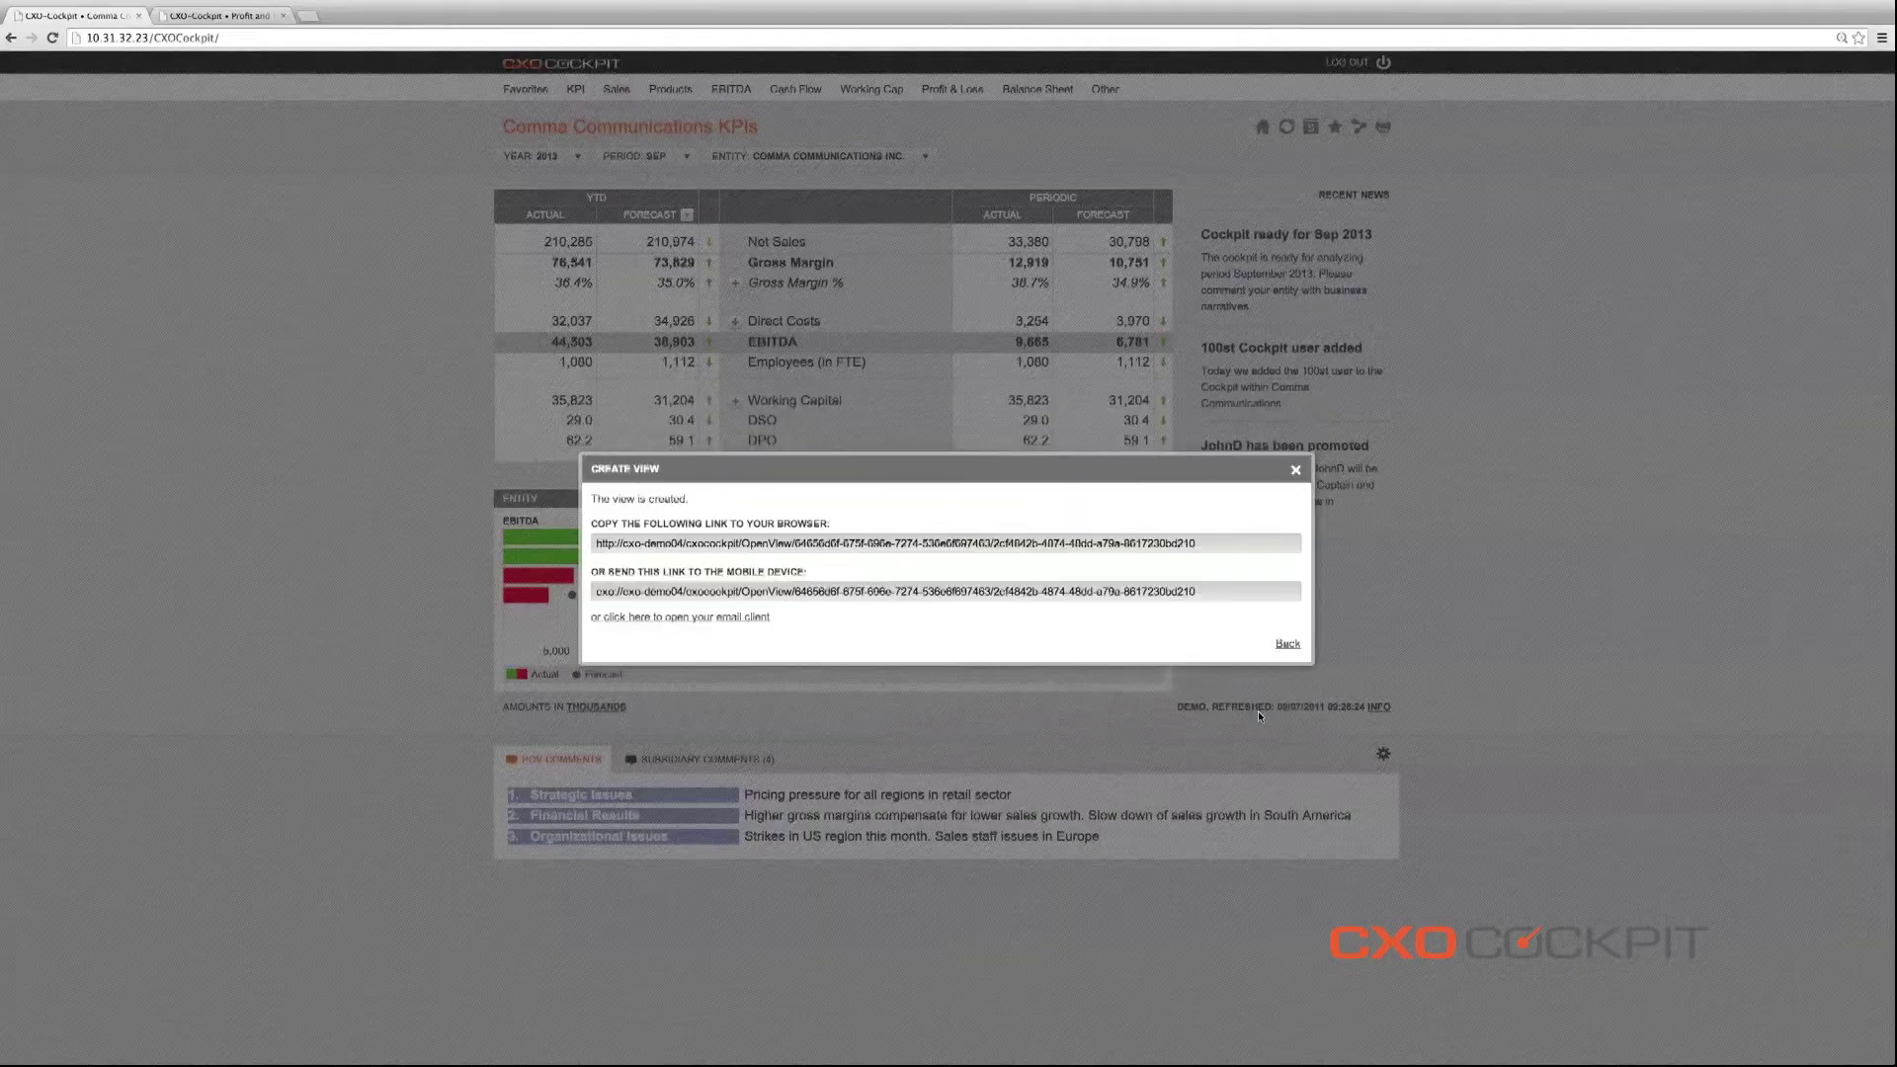
click(262, 16)
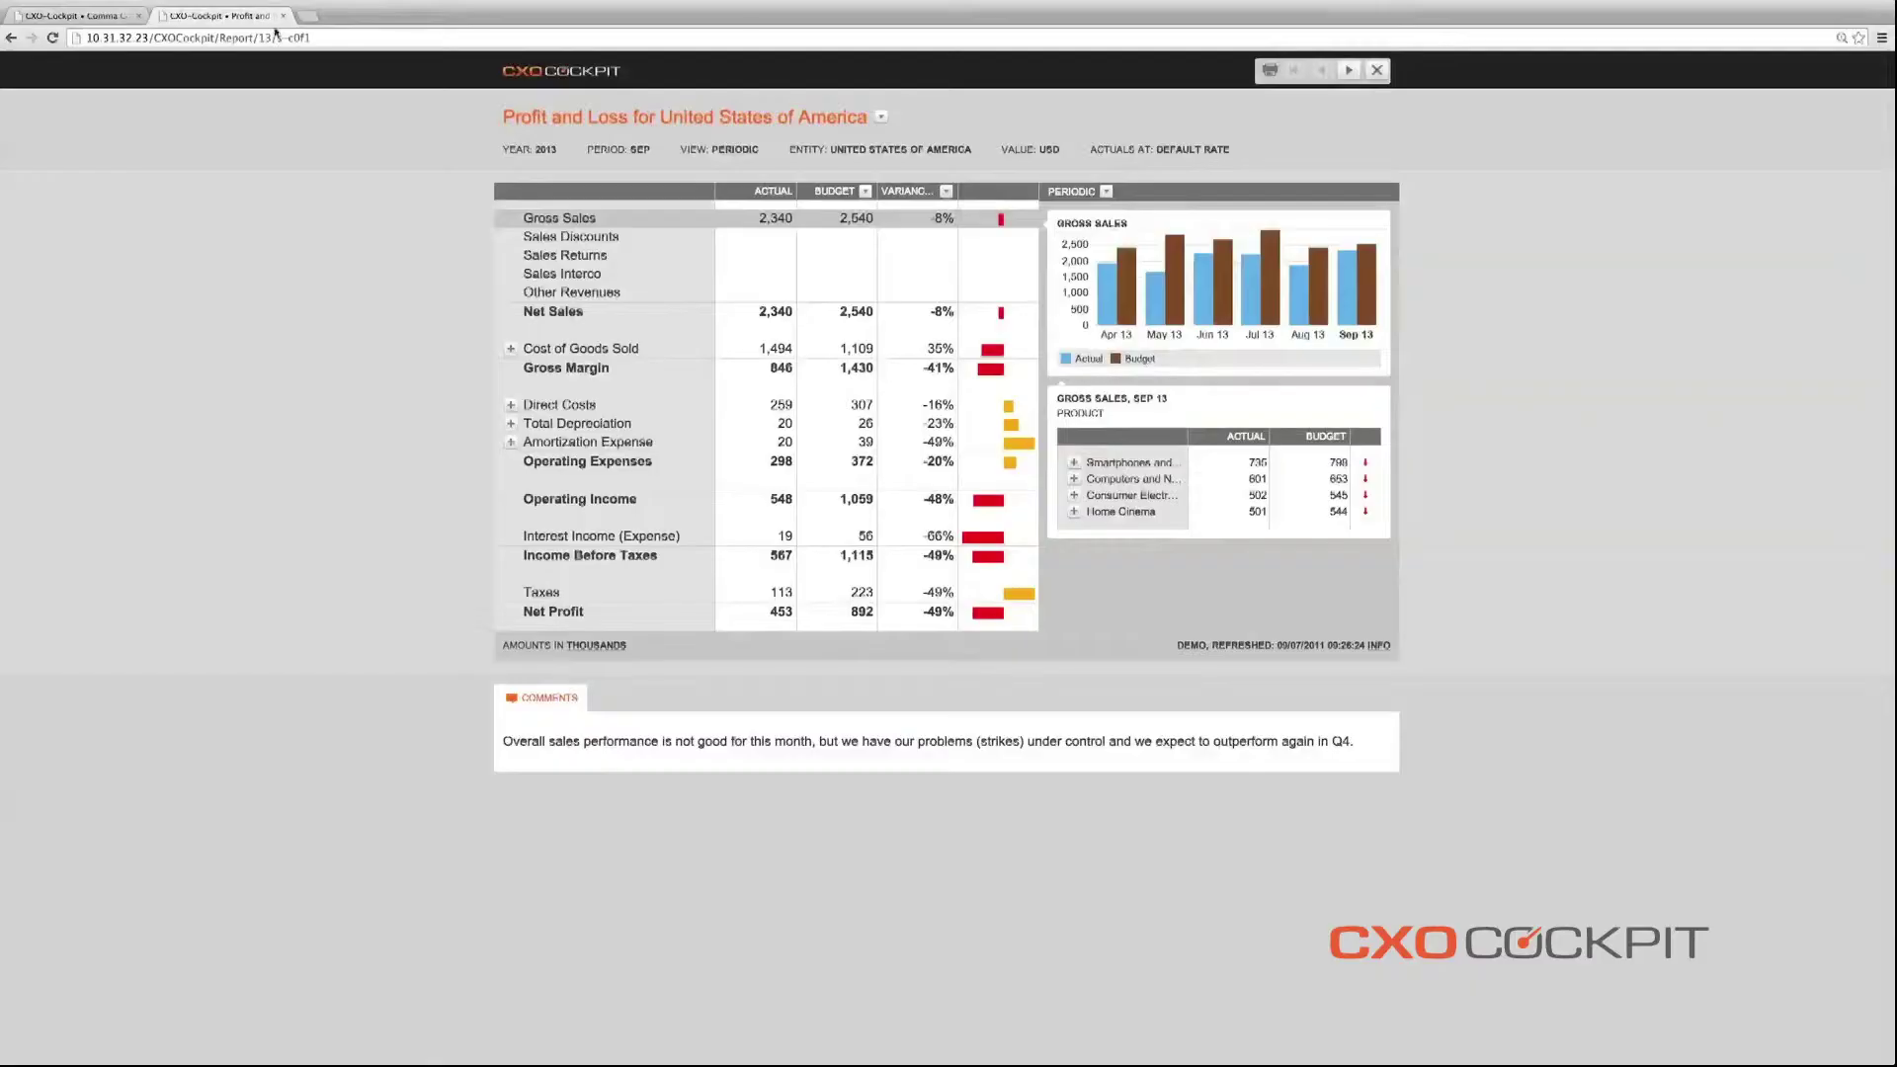
- Expand Direct Costs, advance to the Balance Sheet, expand Tangible Assets Net and East Region, then advance again
click(513, 406)
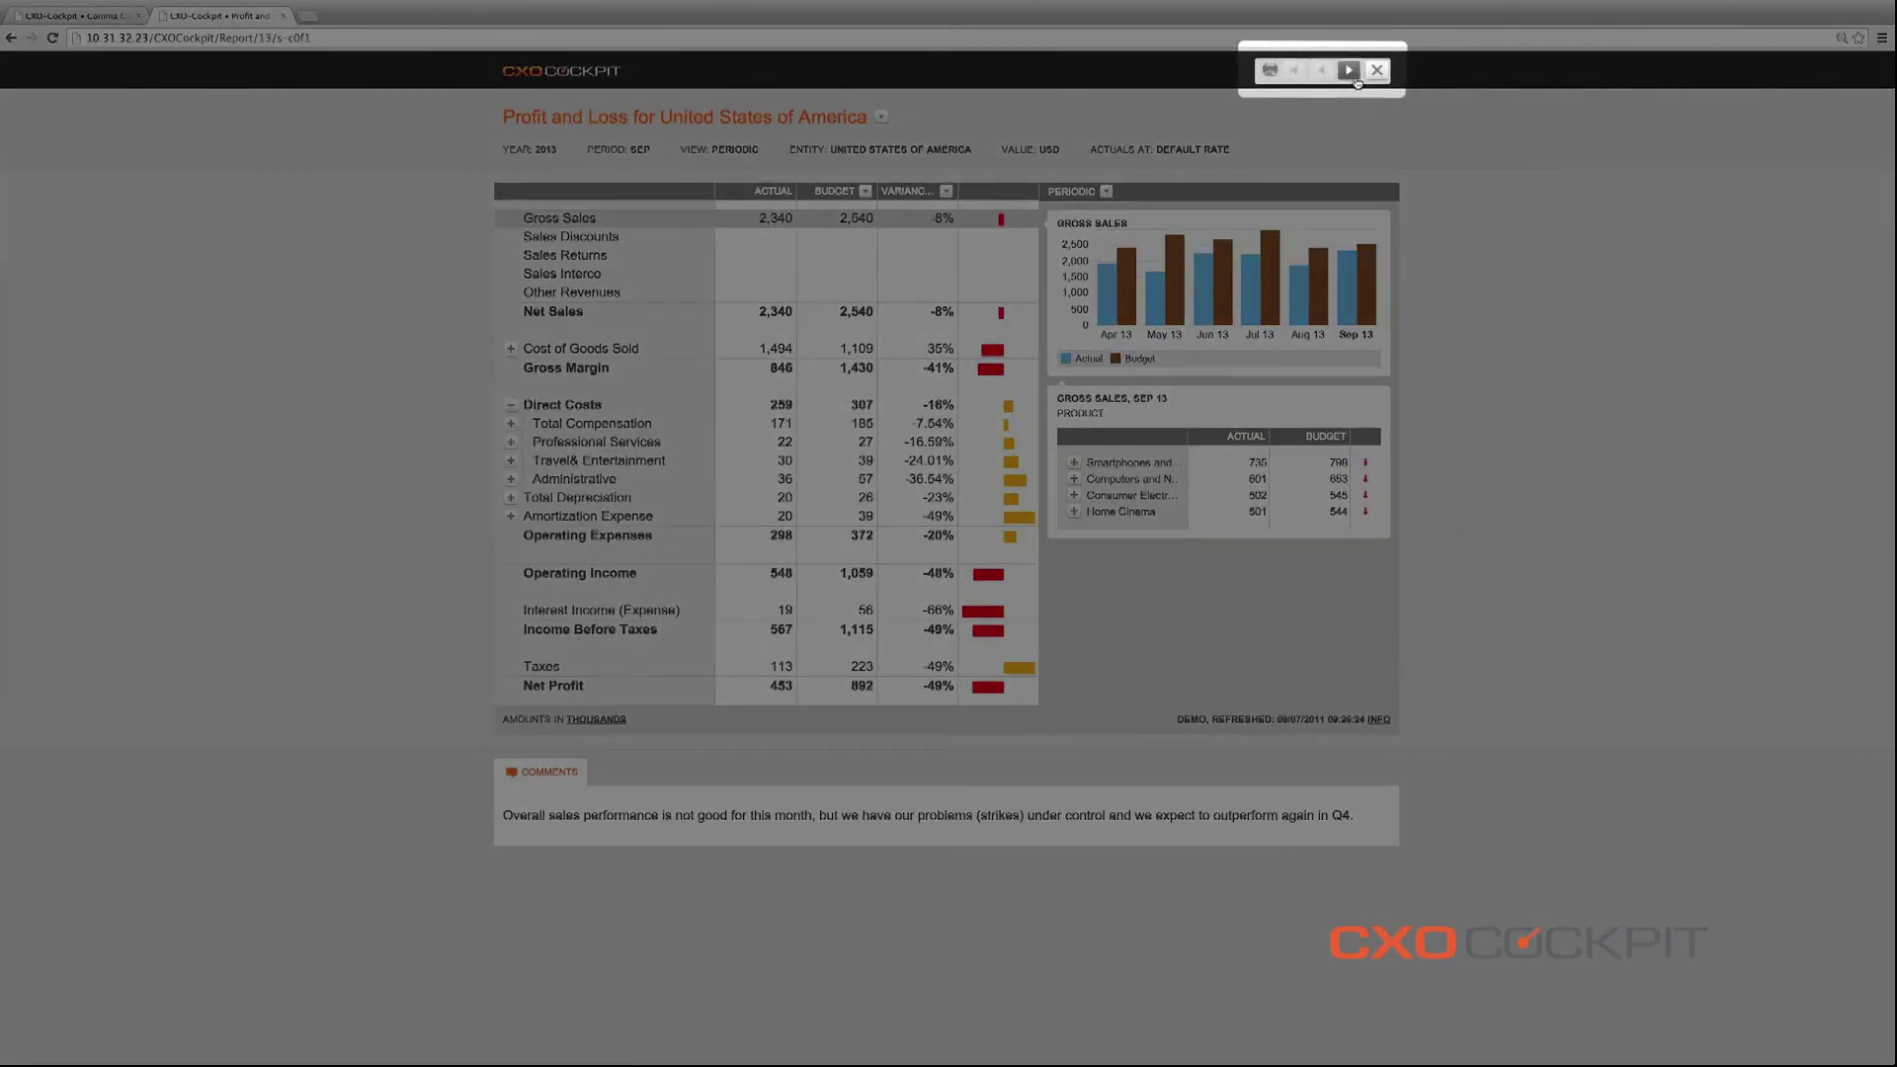
click(1354, 79)
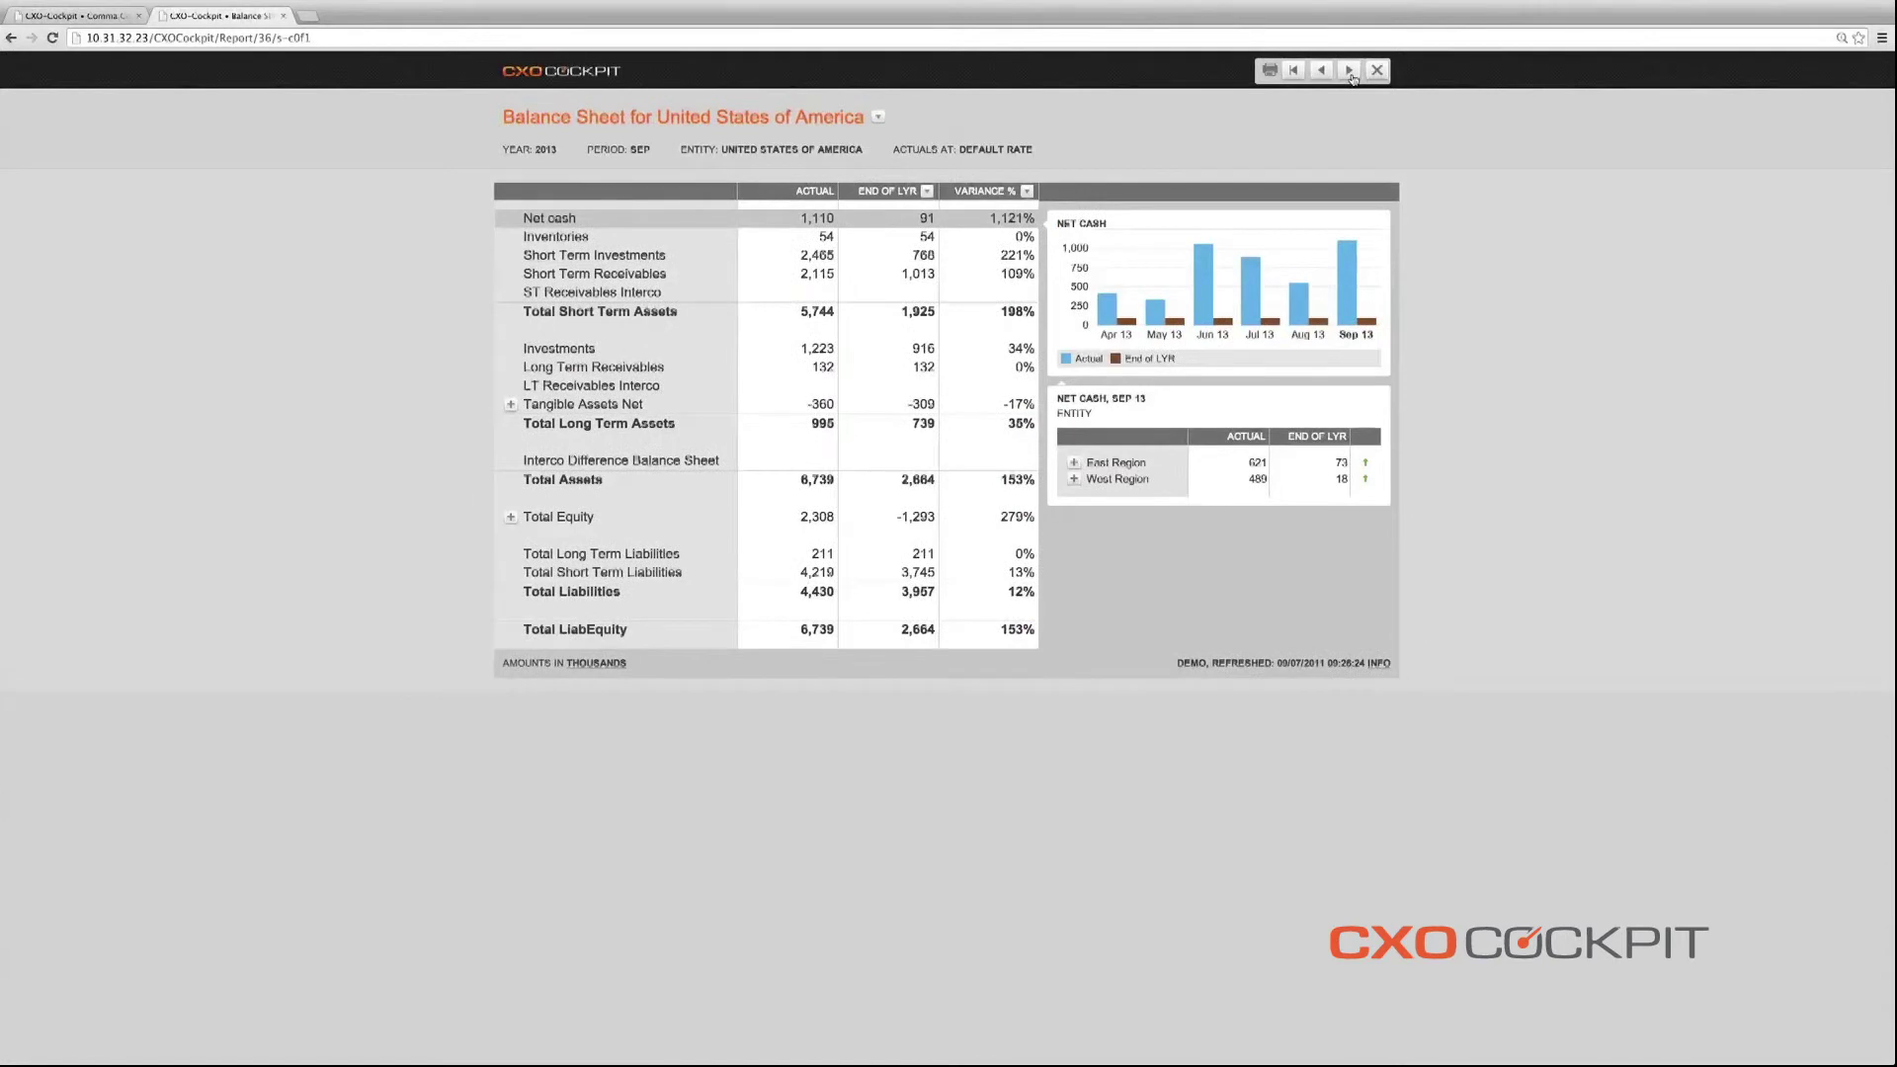
click(511, 406)
mouse_move(1152, 302)
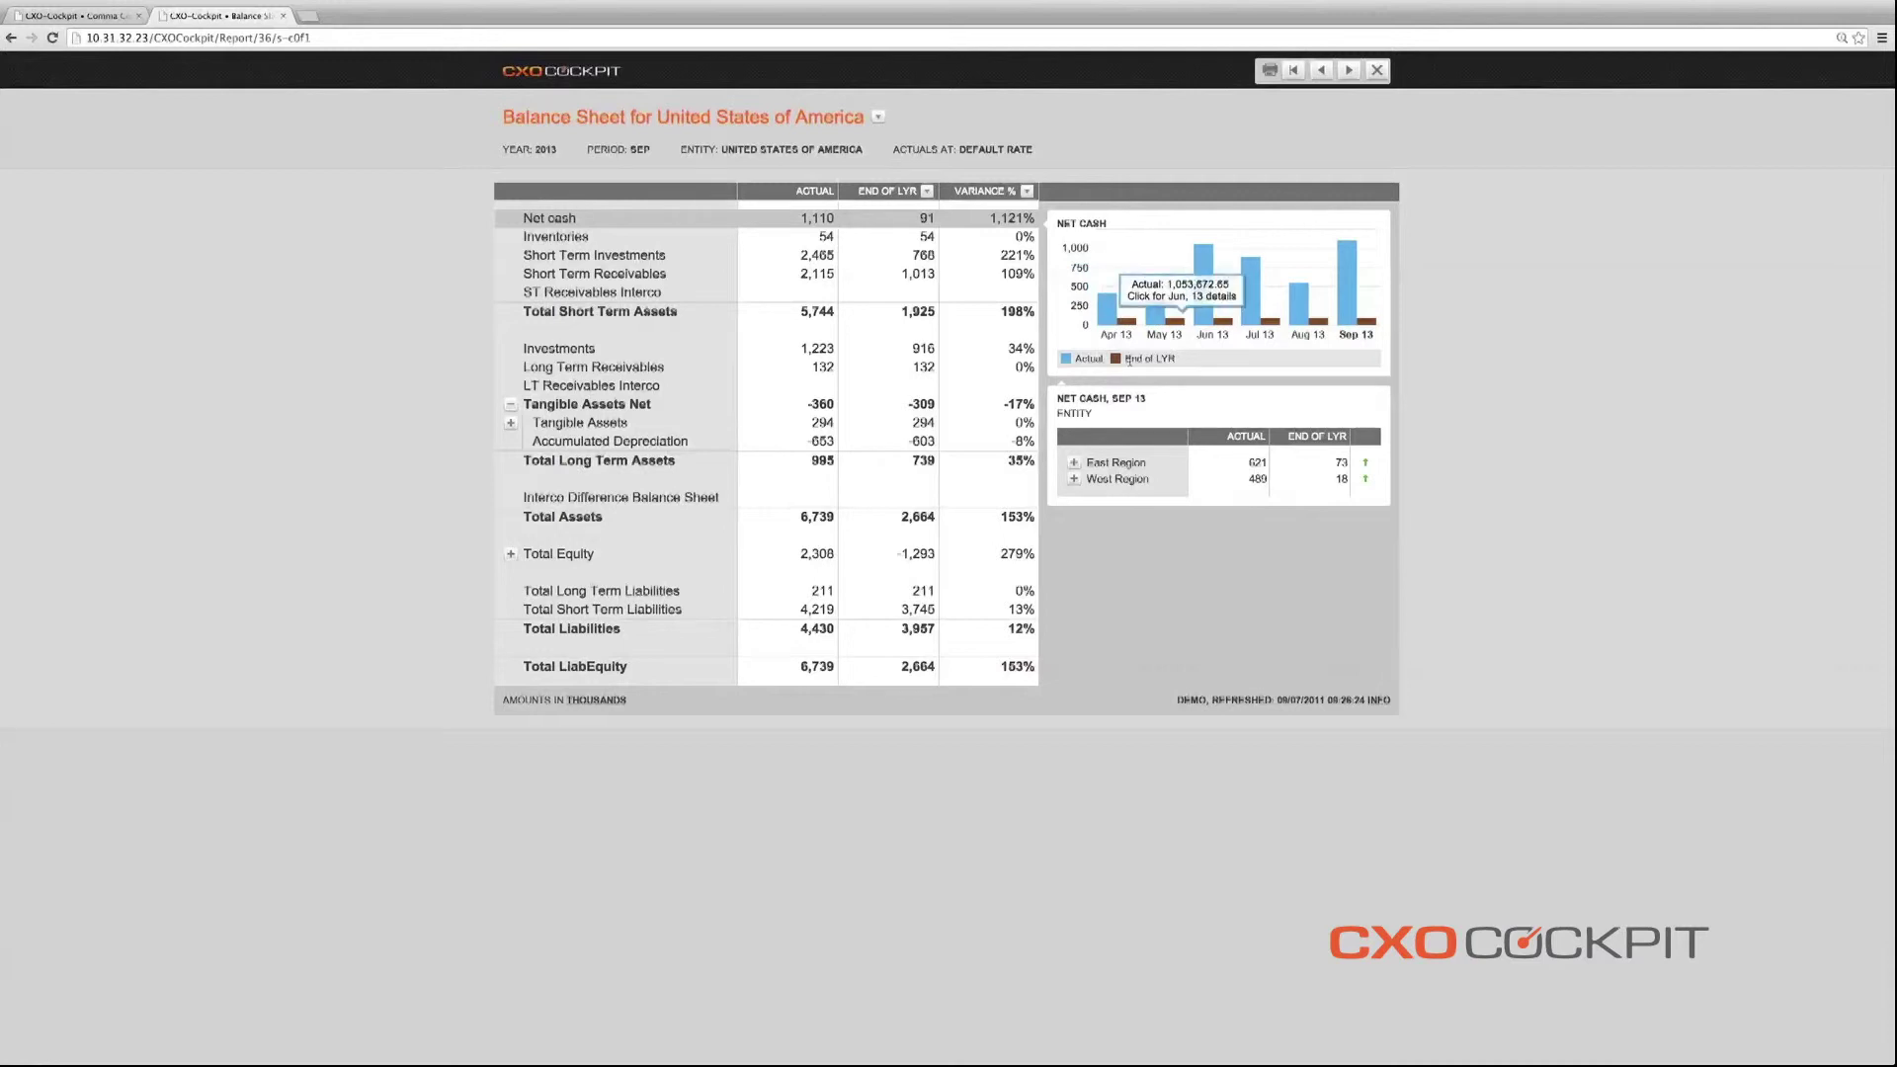
click(1075, 463)
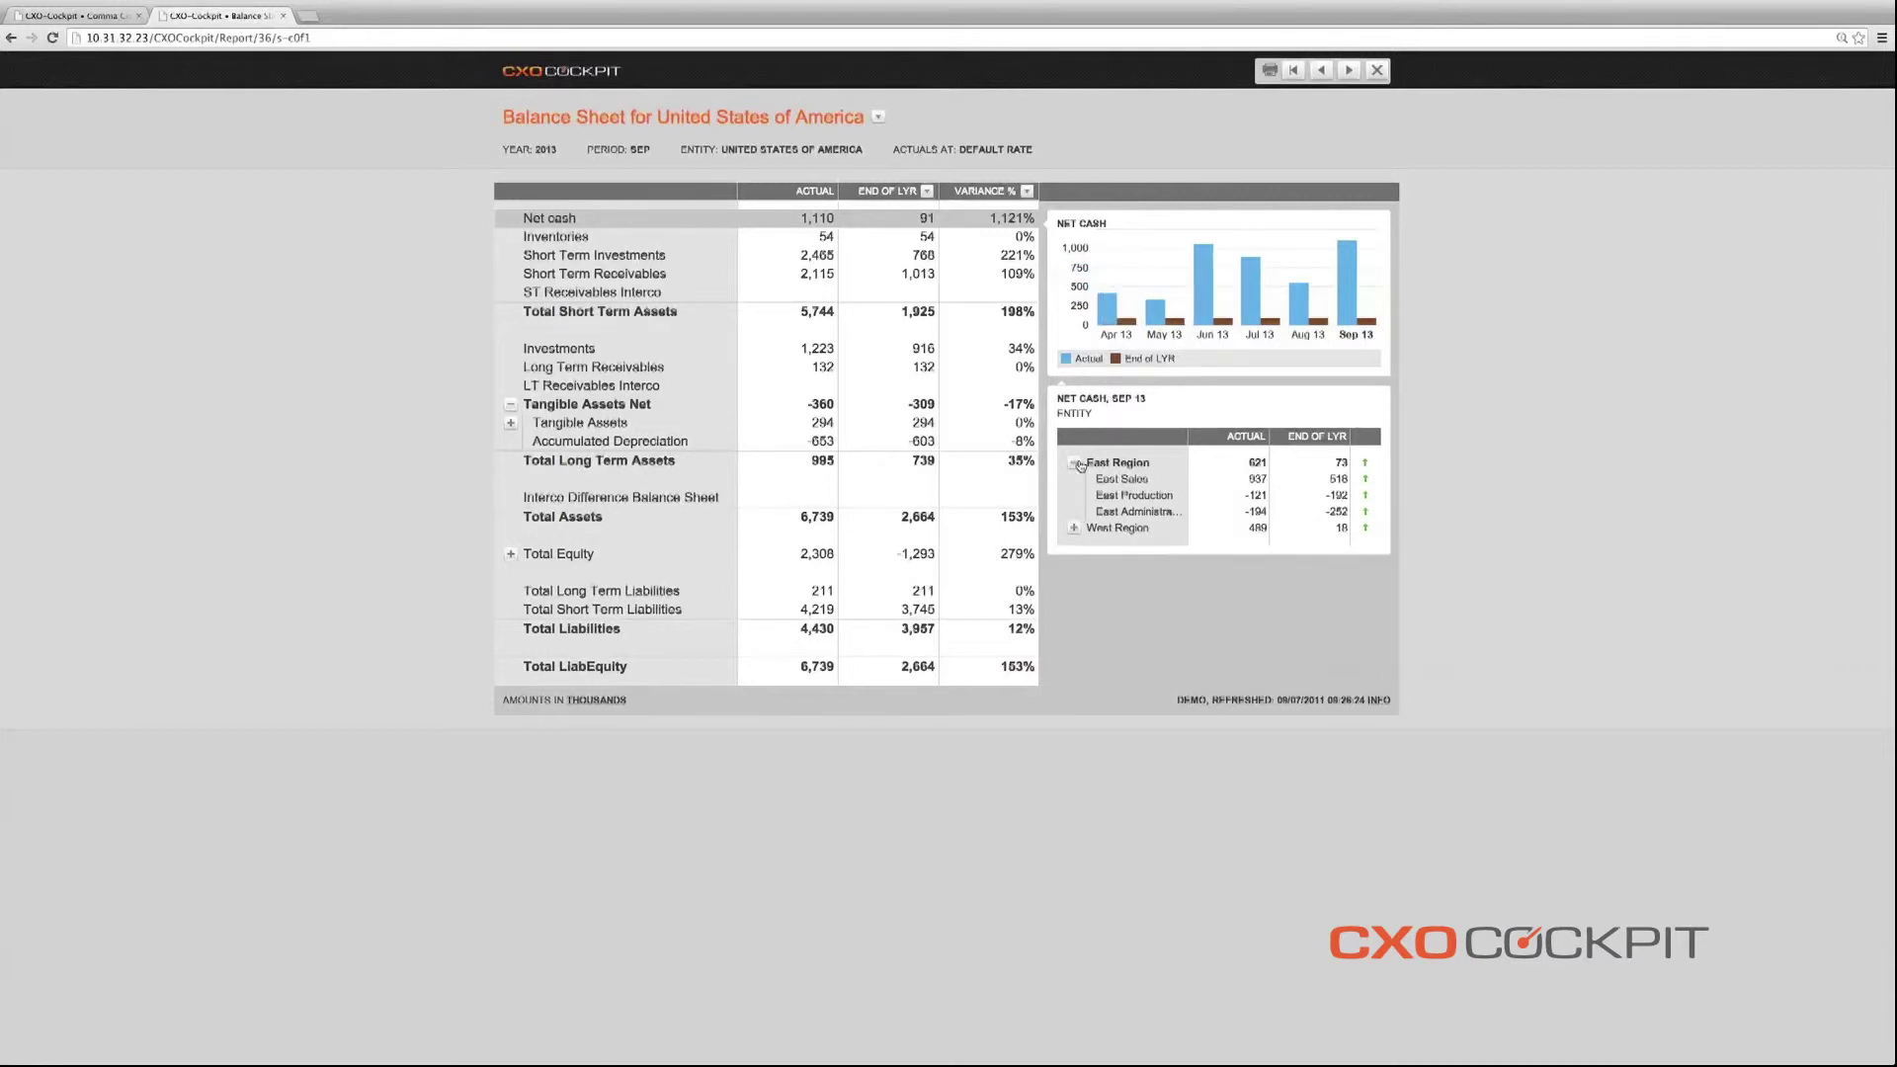
click(1350, 70)
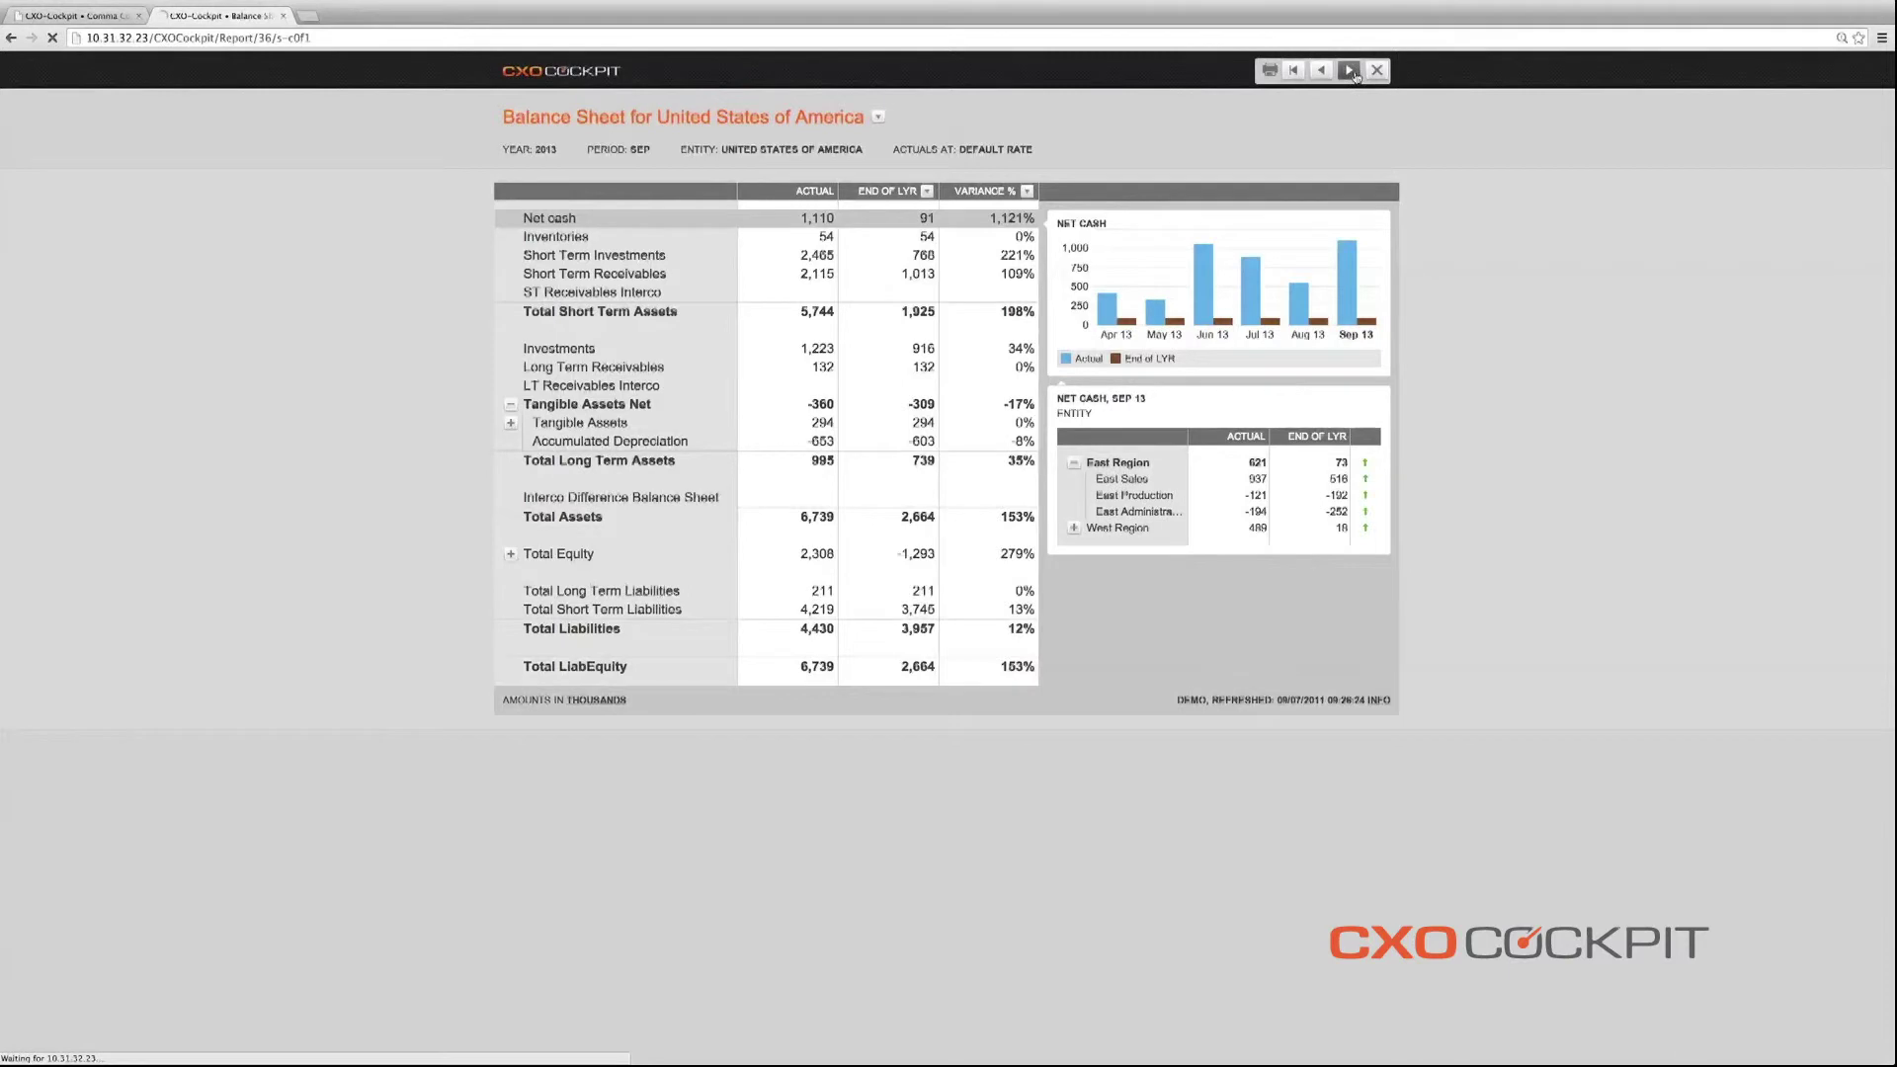